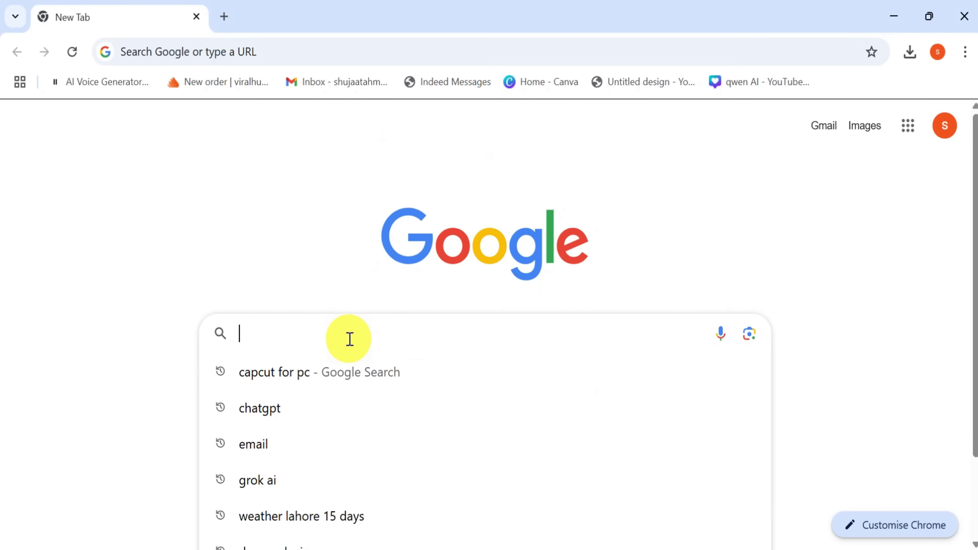
- Run a Google search for 'edraw max'
{"action": "type", "text": "edraw max"}
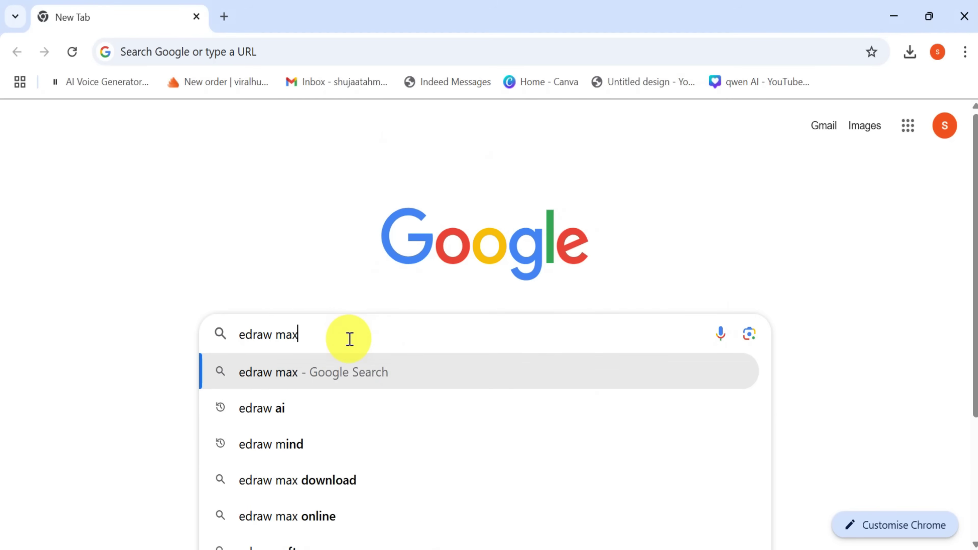
{"action": "key", "text": "Return"}
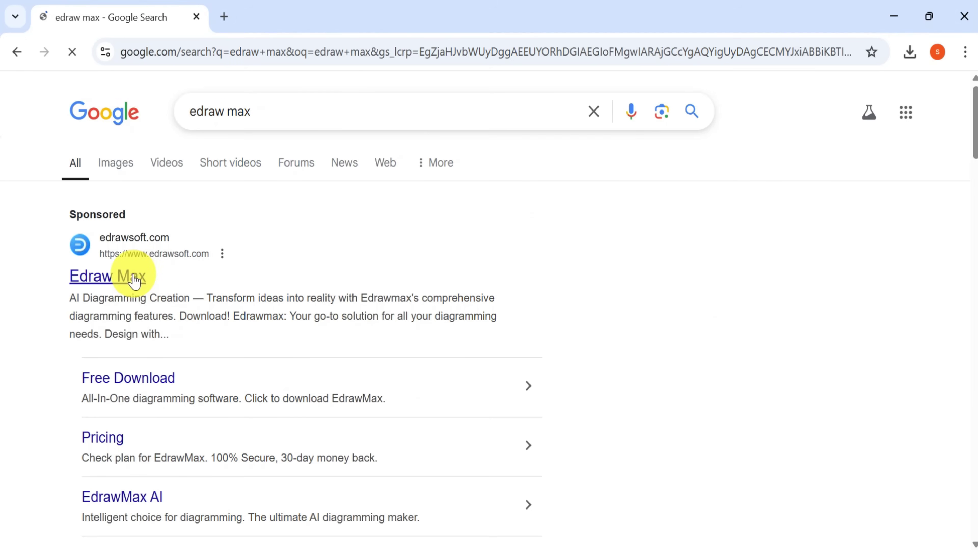
- Scroll the edrawmax.com landing page and start the free Windows download of EdrawMax
{"action": "scroll", "coordinate": [131, 276], "scroll_direction": "down", "scroll_amount": 10}
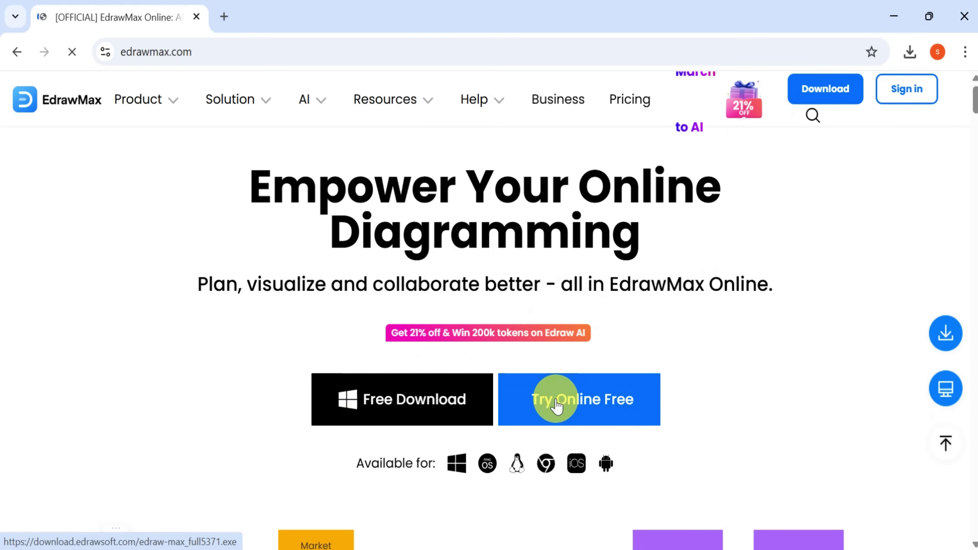
{"action": "scroll", "coordinate": [553, 415], "scroll_direction": "down", "scroll_amount": 2}
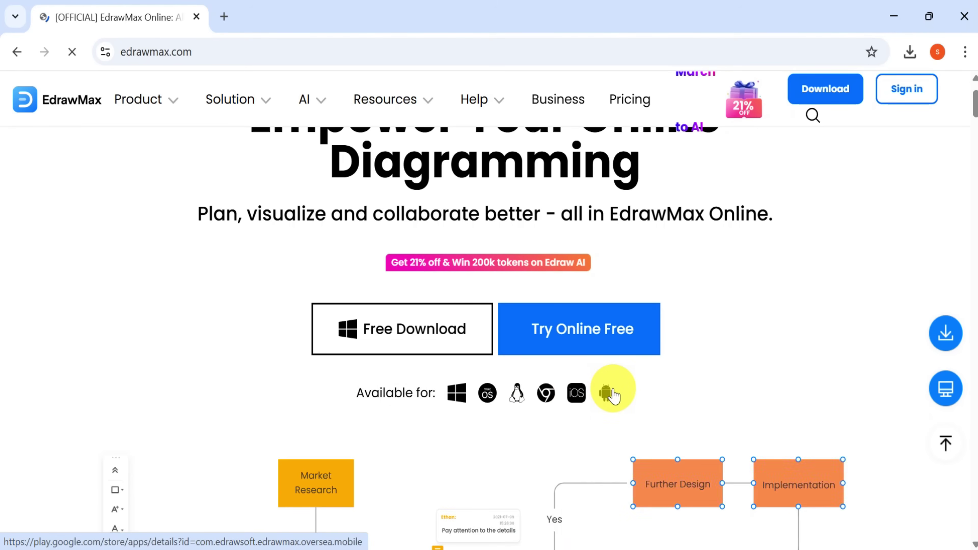
{"action": "scroll", "coordinate": [613, 395], "scroll_direction": "down", "scroll_amount": 5}
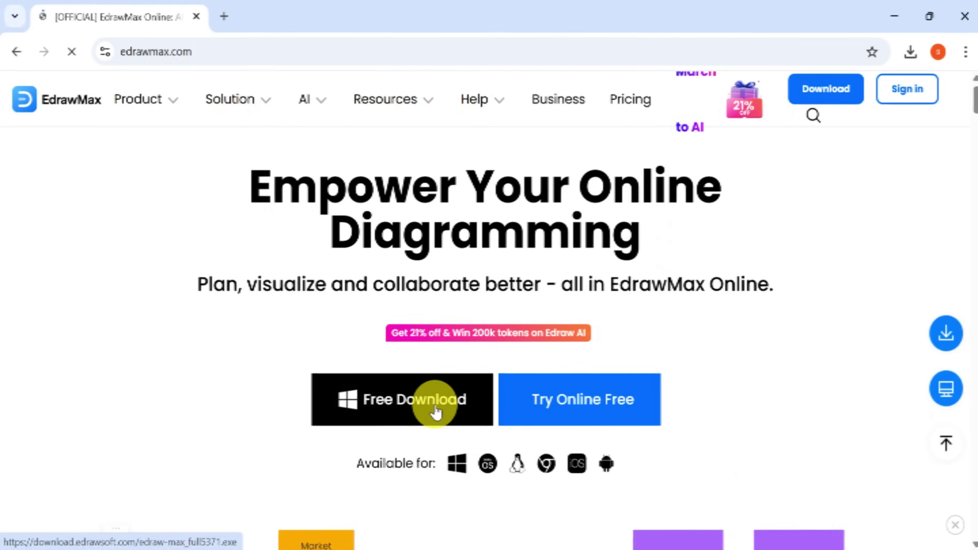
{"action": "left_click", "coordinate": [430, 412]}
{"action": "scroll", "coordinate": [540, 397], "scroll_direction": "down", "scroll_amount": 2}
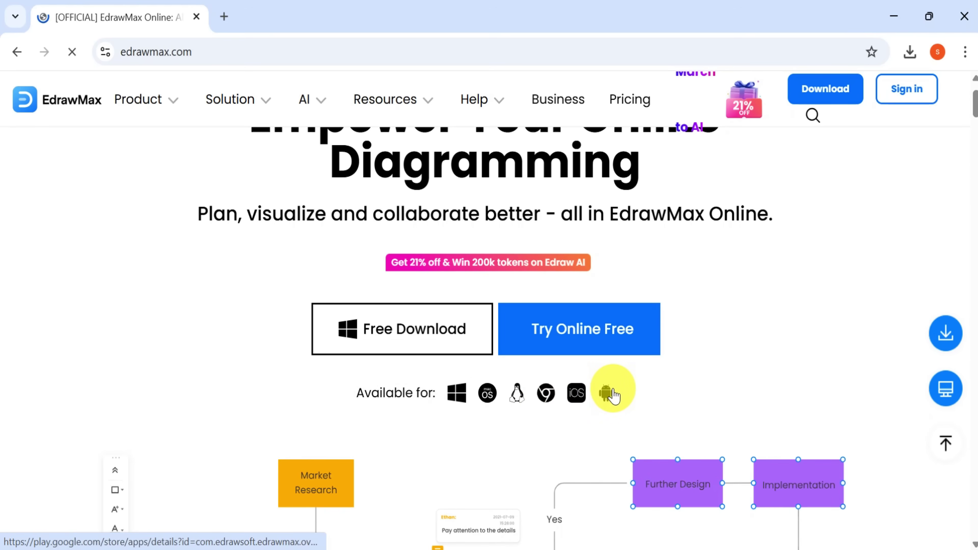
{"action": "scroll", "coordinate": [613, 395], "scroll_direction": "down", "scroll_amount": 5}
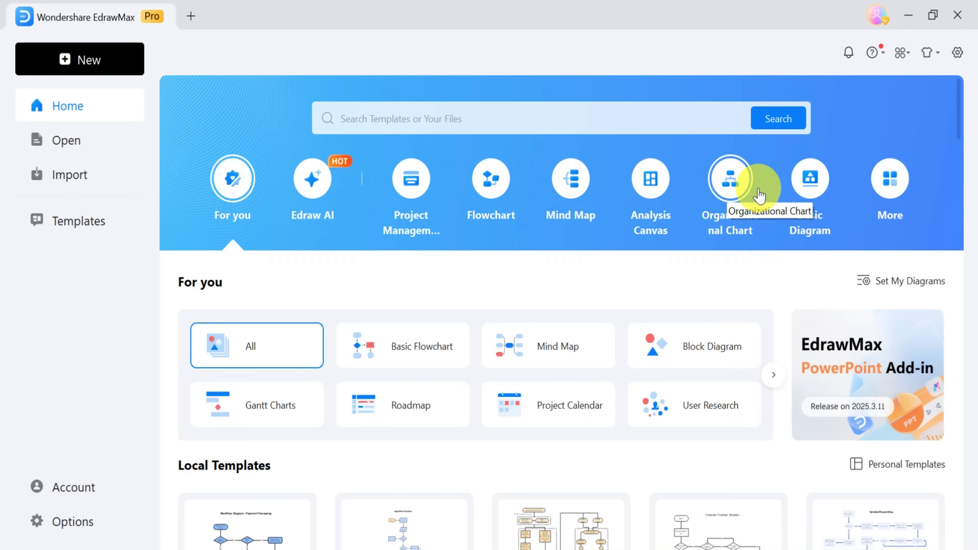
- Show the Edraw AI category on Home and scroll to the AI Flowchart, Mind Map and SWOT cards
{"action": "scroll", "coordinate": [721, 336], "scroll_direction": "down", "scroll_amount": 6}
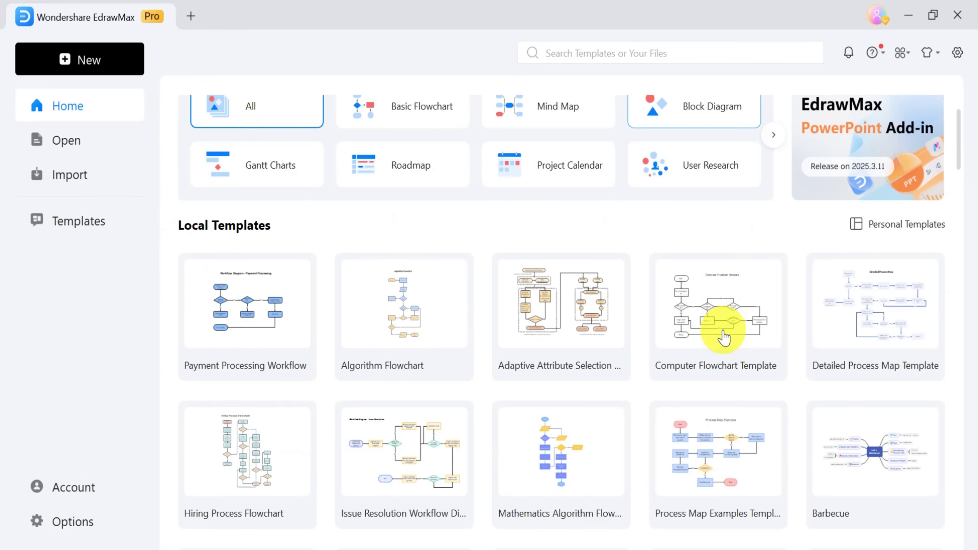
{"action": "scroll", "coordinate": [717, 335], "scroll_direction": "up", "scroll_amount": 8}
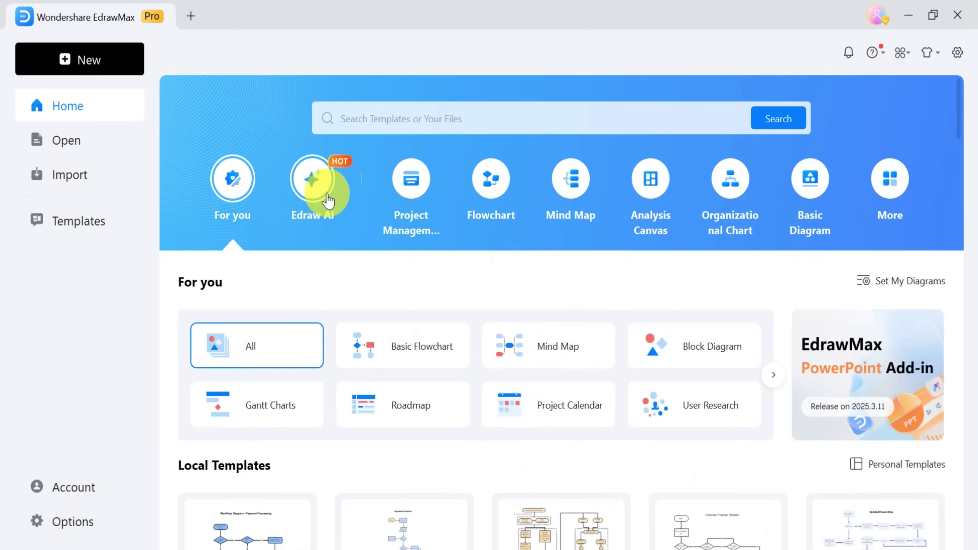
{"action": "left_click", "coordinate": [313, 188]}
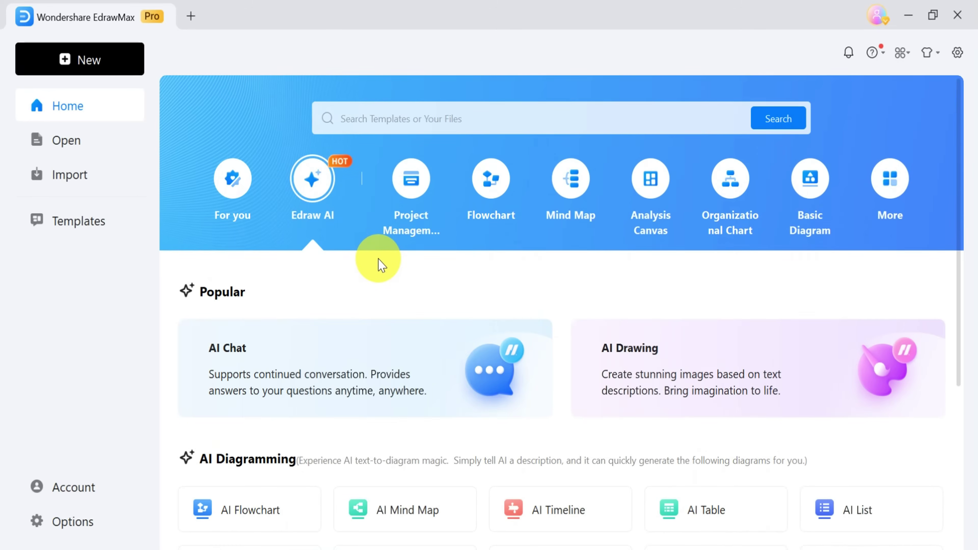
{"action": "scroll", "coordinate": [382, 265], "scroll_direction": "down", "scroll_amount": 2}
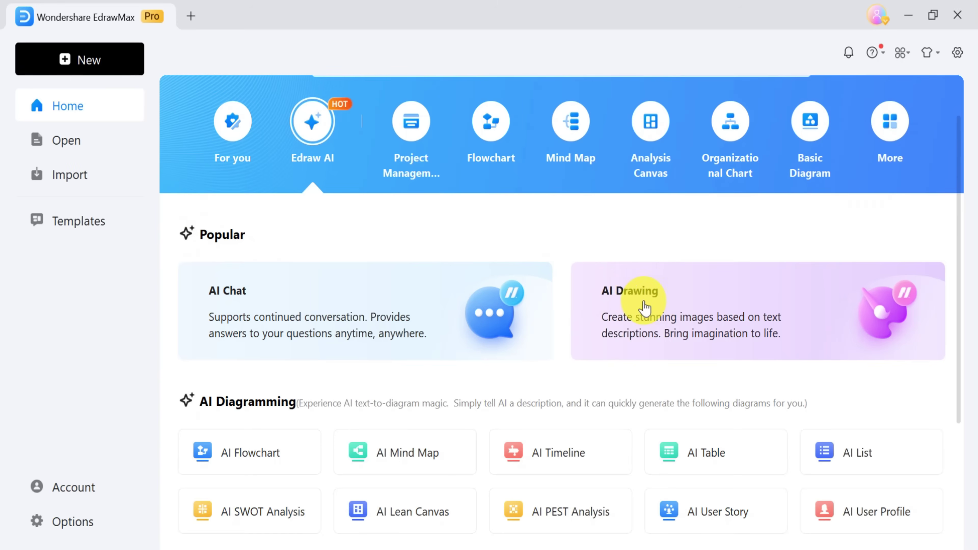
{"action": "scroll", "coordinate": [521, 373], "scroll_direction": "down", "scroll_amount": 3}
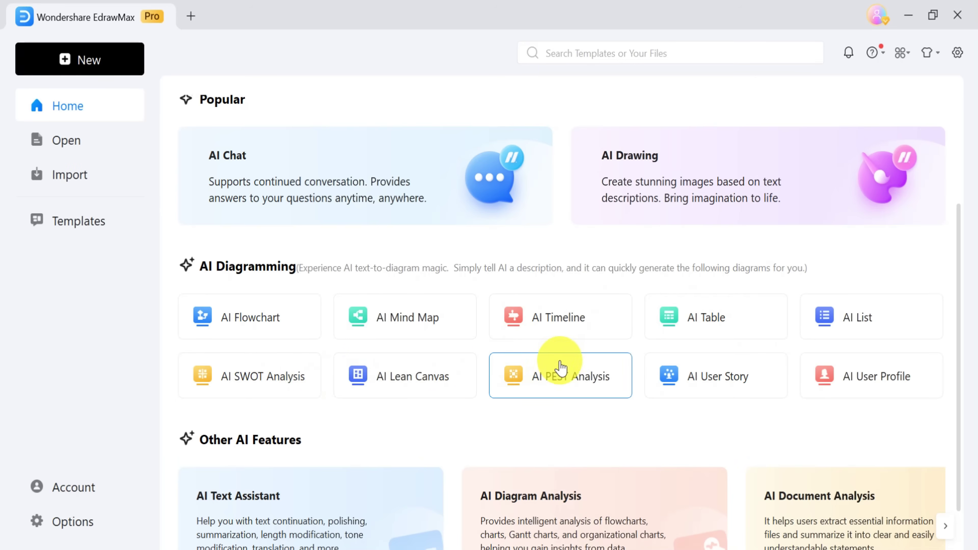
- Use the AI Flowchart card to request 'create marketing flow chart' and review the generated result
{"action": "left_click", "coordinate": [247, 325]}
{"action": "type", "text": "cr"}
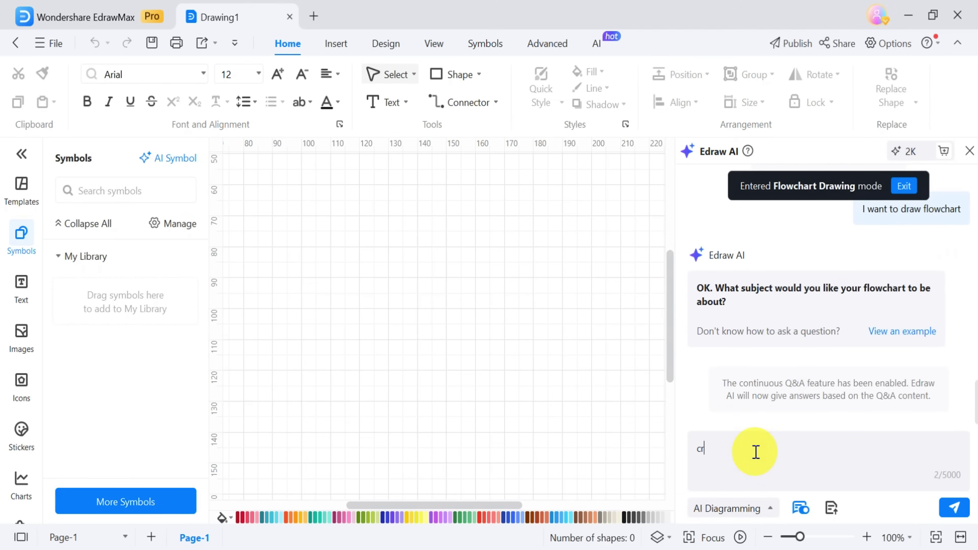
{"action": "type", "text": "eate marketing flow chart"}
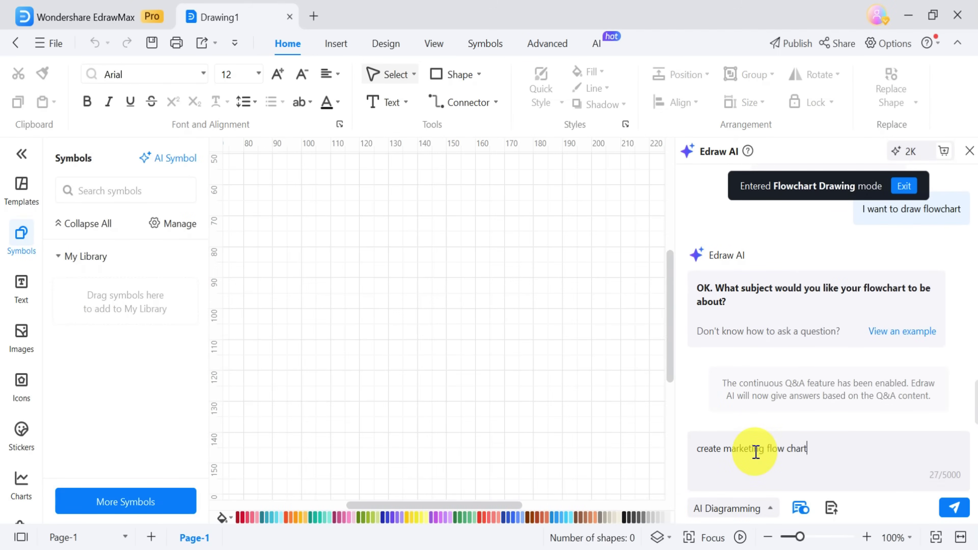
{"action": "key", "text": "Return"}
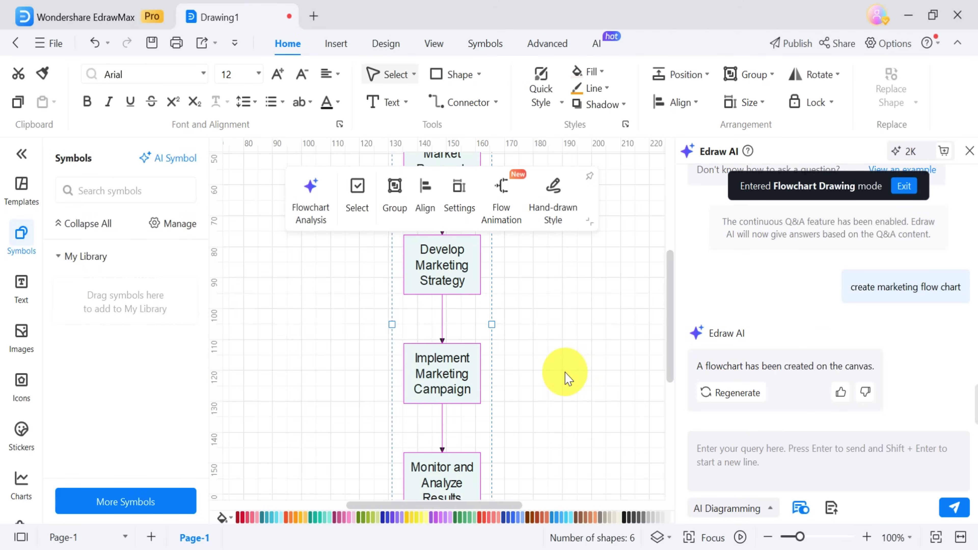
{"action": "scroll", "coordinate": [566, 376], "scroll_direction": "down", "scroll_amount": 2, "text": "ctrl"}
{"action": "scroll", "coordinate": [567, 376], "scroll_direction": "up", "scroll_amount": 5}
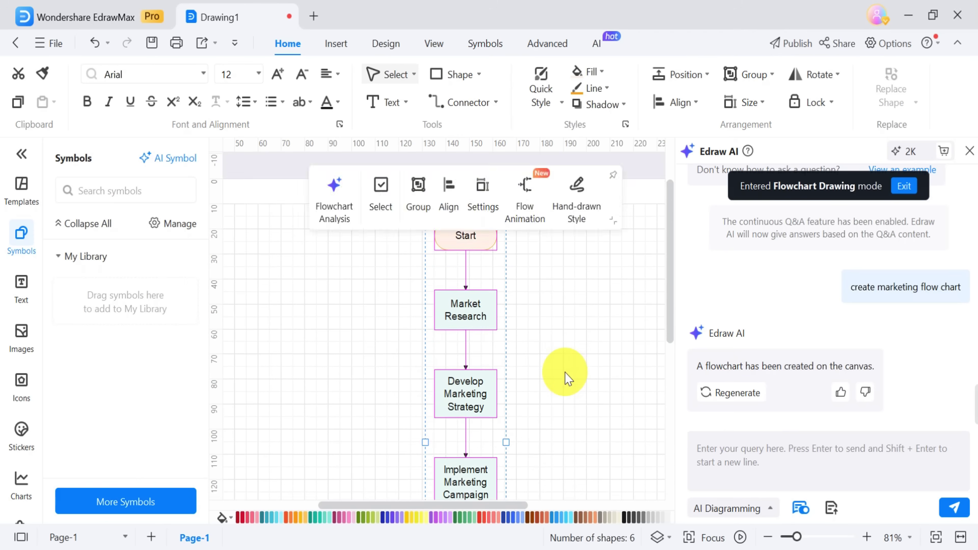
{"action": "scroll", "coordinate": [485, 325], "scroll_direction": "down", "scroll_amount": 5}
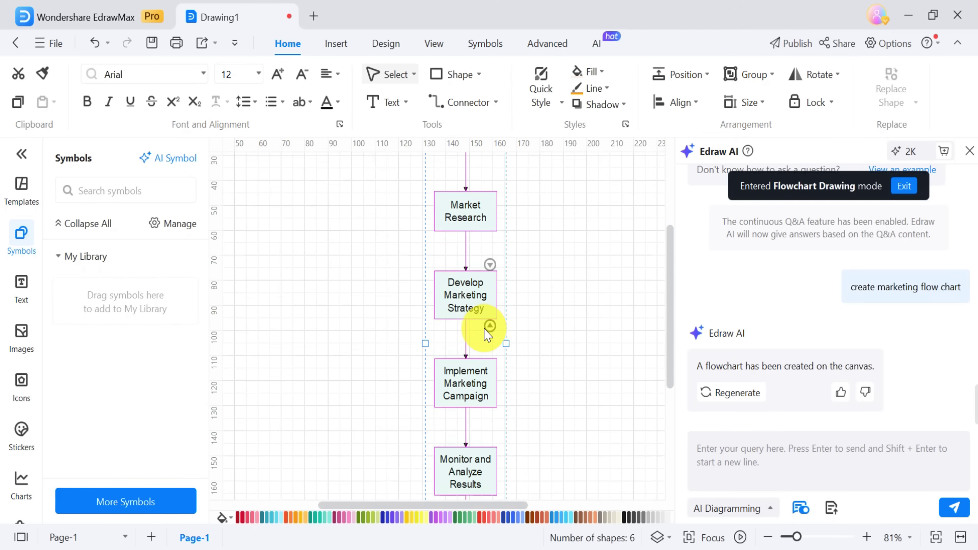
{"action": "scroll", "coordinate": [485, 326], "scroll_direction": "down", "scroll_amount": 1}
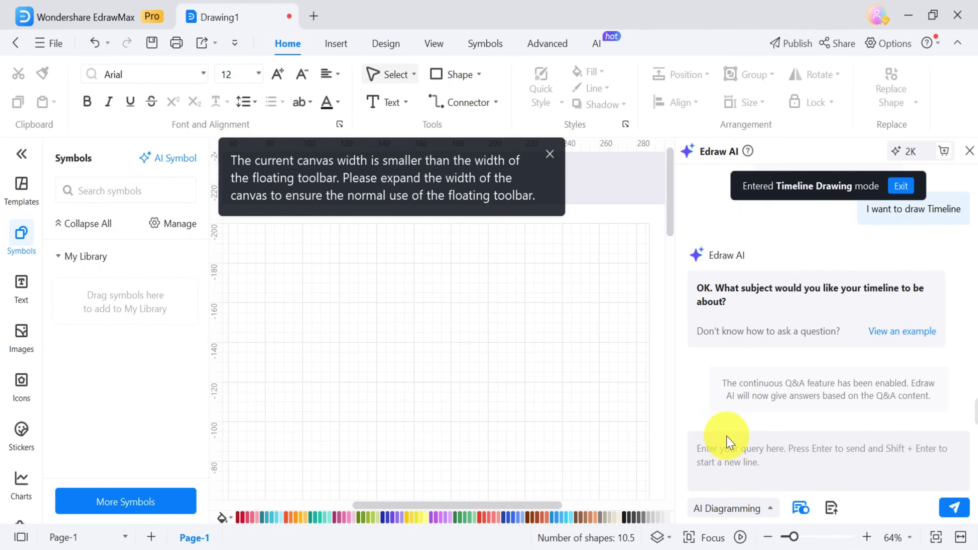
- Ask Edraw AI in timeline mode for 'i need ai technology timeline'
{"action": "left_click", "coordinate": [723, 449]}
{"action": "type", "text": "i need ai technology"}
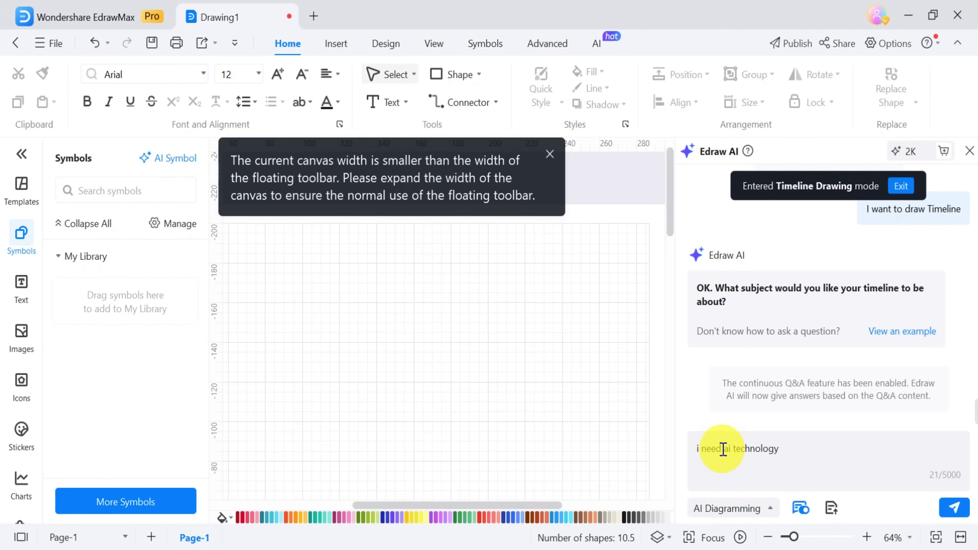
{"action": "type", "text": " timeline"}
{"action": "key", "text": "Return"}
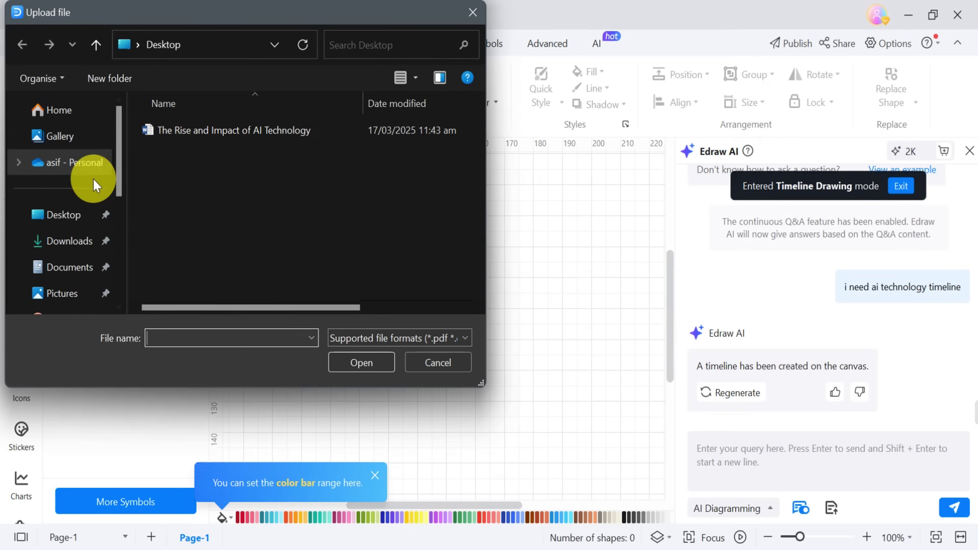
- Attach The Rise and Impact of AI Technology.docx and ask Edraw AI to 'create summary of file'
{"action": "left_click", "coordinate": [214, 129]}
{"action": "left_click", "coordinate": [371, 362]}
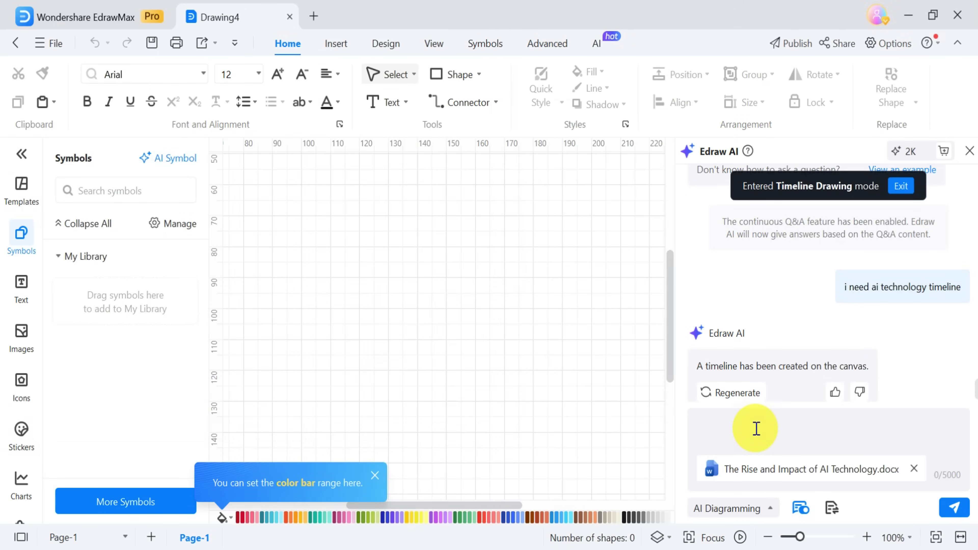
{"action": "type", "text": "create summary of file"}
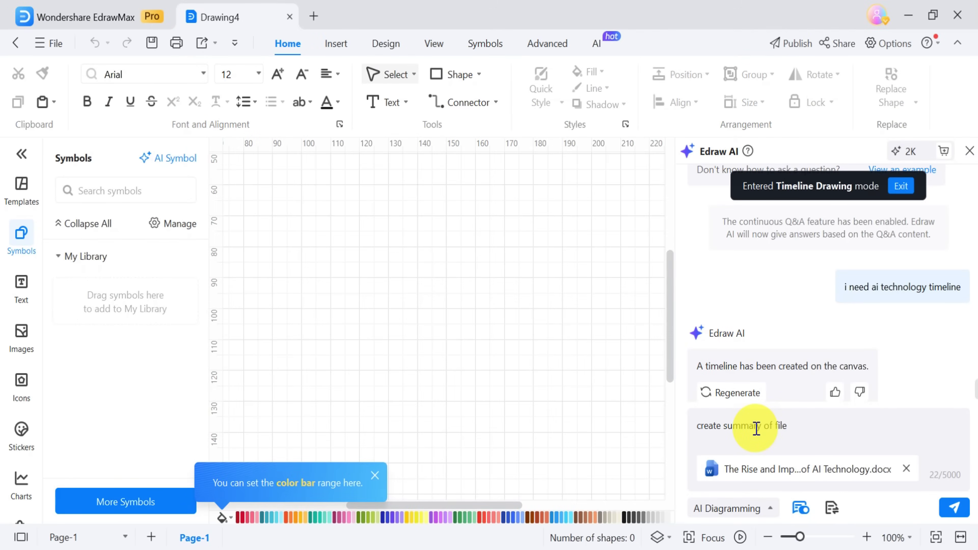
{"action": "key", "text": "Return"}
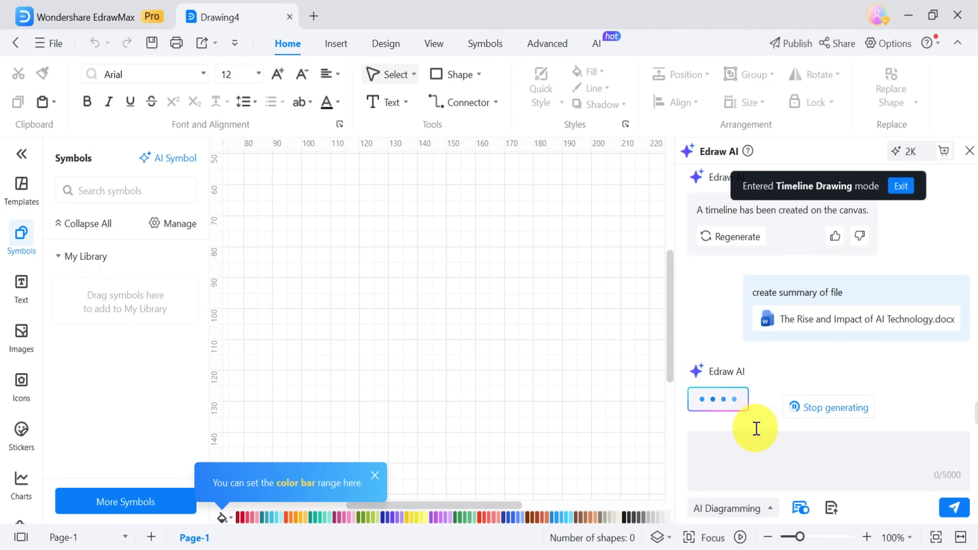
{"action": "scroll", "coordinate": [779, 257], "scroll_direction": "up", "scroll_amount": 2}
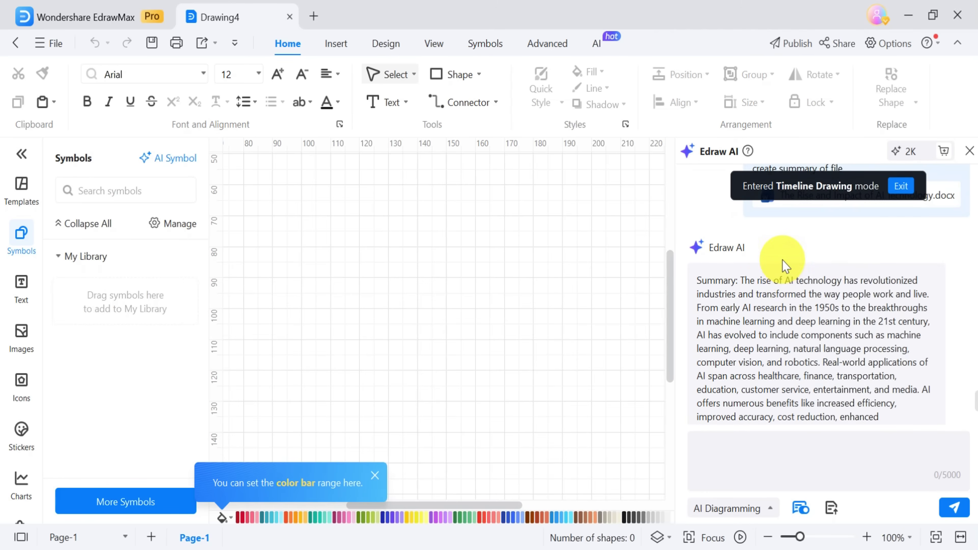
{"action": "scroll", "coordinate": [853, 323], "scroll_direction": "down", "scroll_amount": 4}
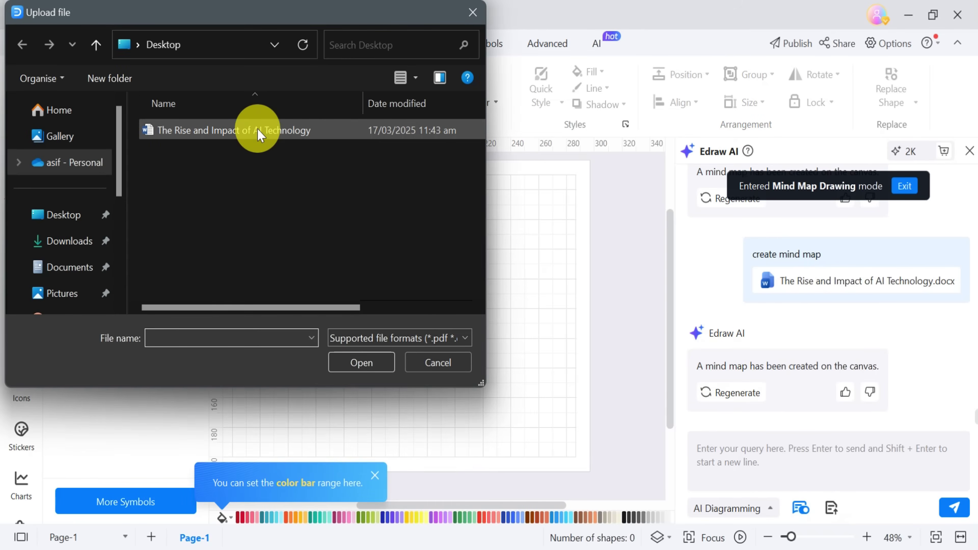
- Attach the AI Technology .docx, pick the mind map diagram type and send the mind map request
{"action": "left_click", "coordinate": [258, 130]}
{"action": "left_click", "coordinate": [380, 372]}
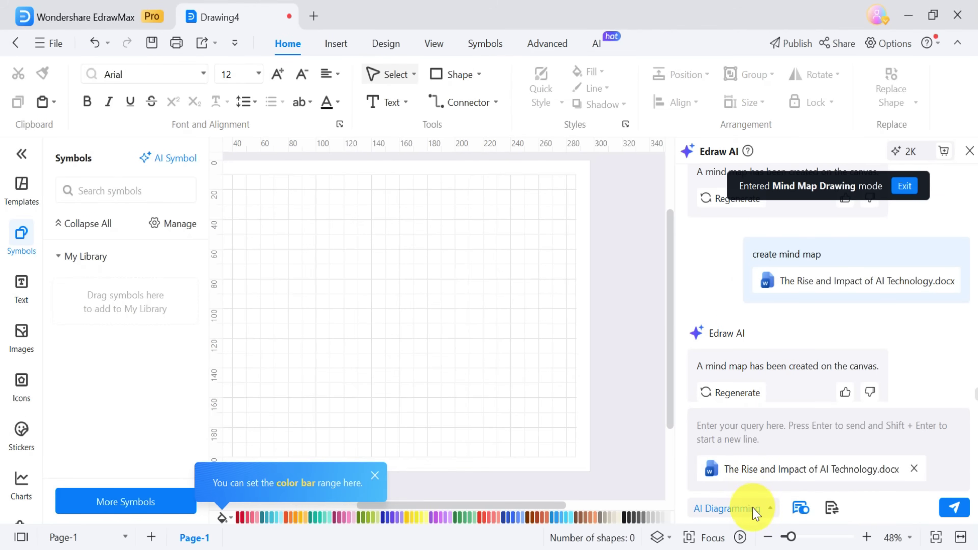
{"action": "left_click", "coordinate": [755, 508]}
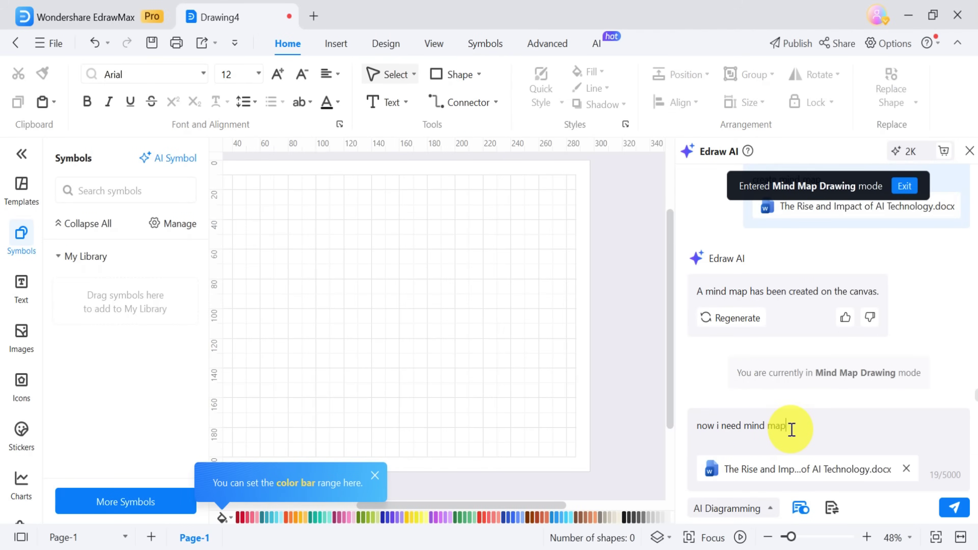
{"action": "key", "text": "Return"}
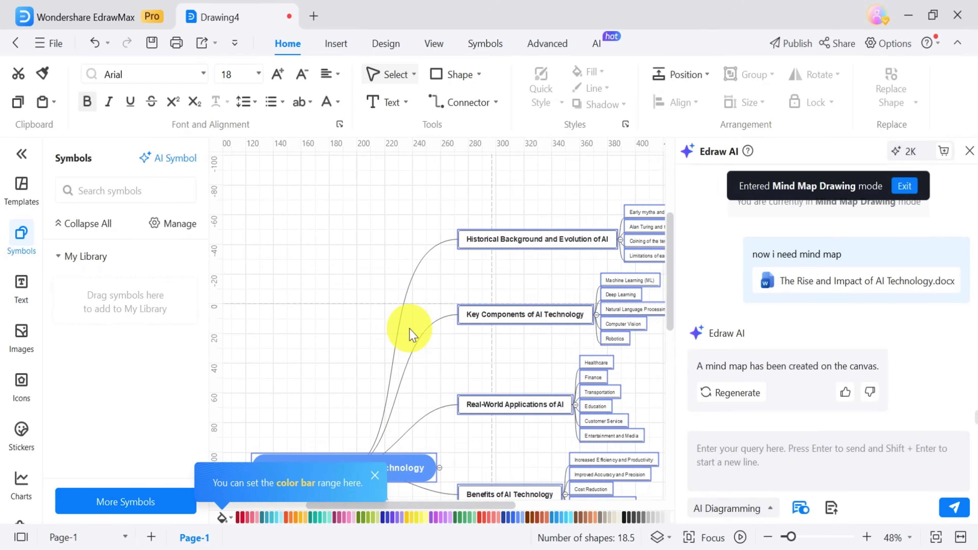
- Add a Subtopic node under the Conclusion branch of the mind map
{"action": "scroll", "coordinate": [410, 331], "scroll_direction": "down", "scroll_amount": 7}
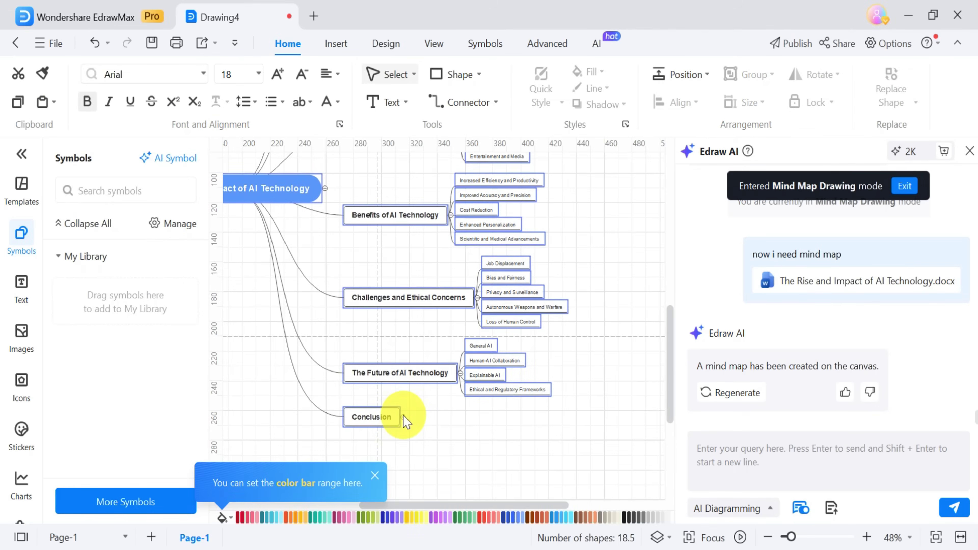
{"action": "left_click", "coordinate": [404, 419]}
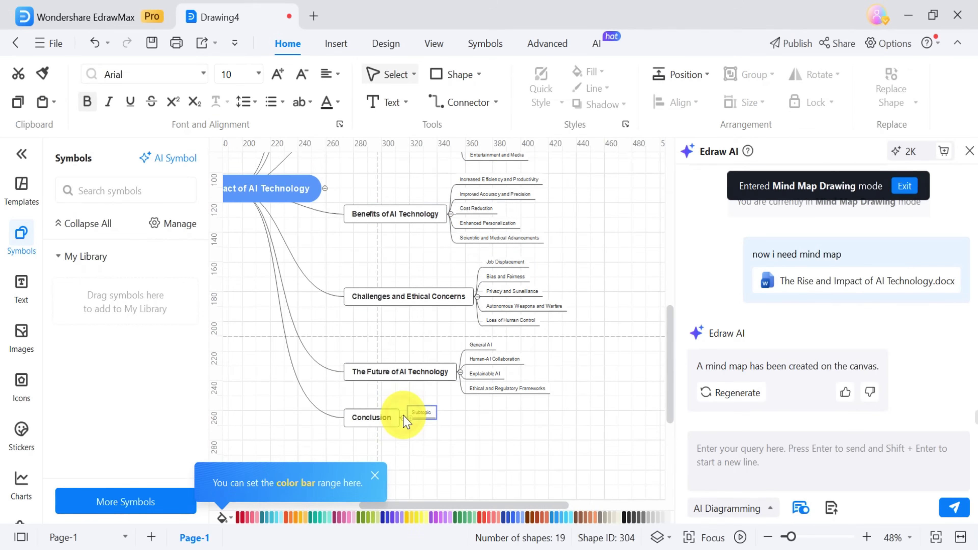
{"action": "left_click", "coordinate": [381, 419]}
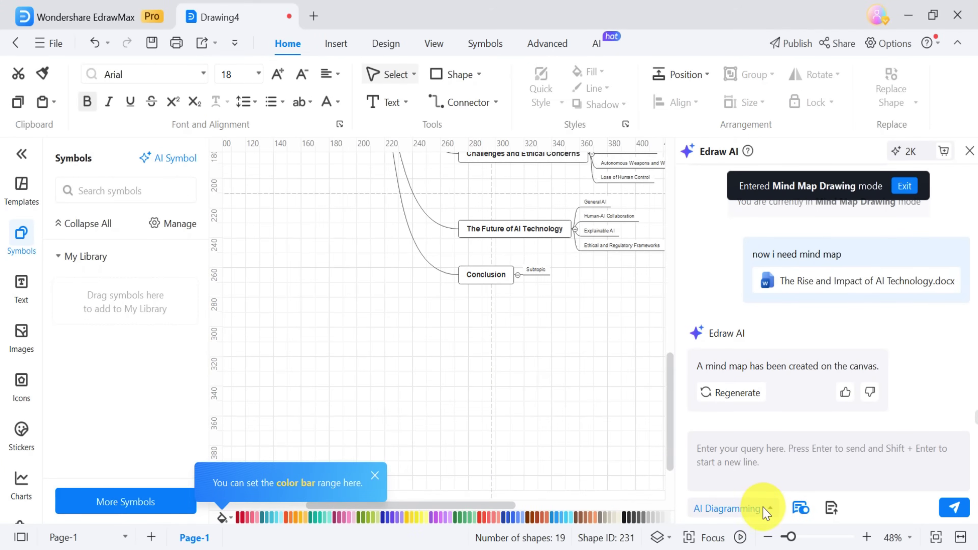
- Switch Edraw AI to Timeline drawing and send the timeline request for the document
{"action": "left_click", "coordinate": [766, 510]}
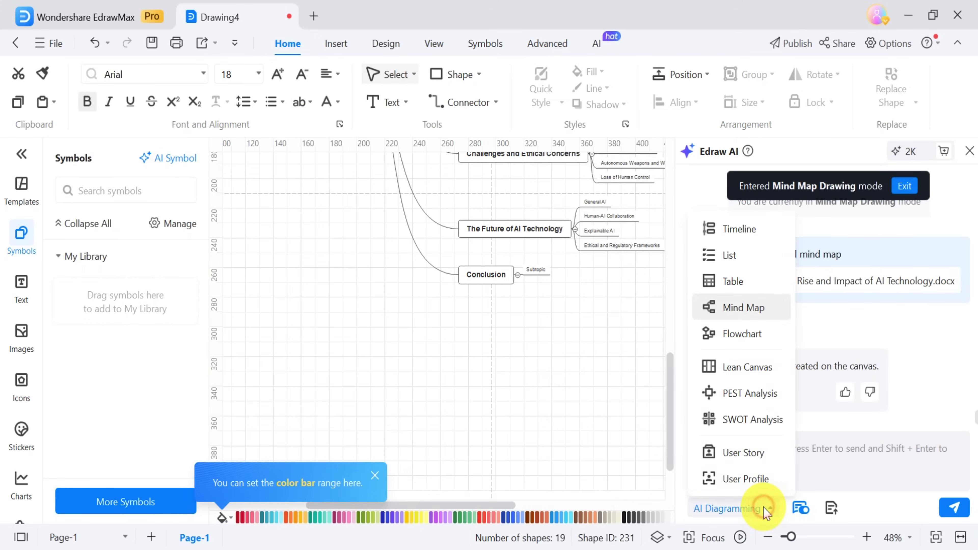
{"action": "left_click", "coordinate": [740, 229]}
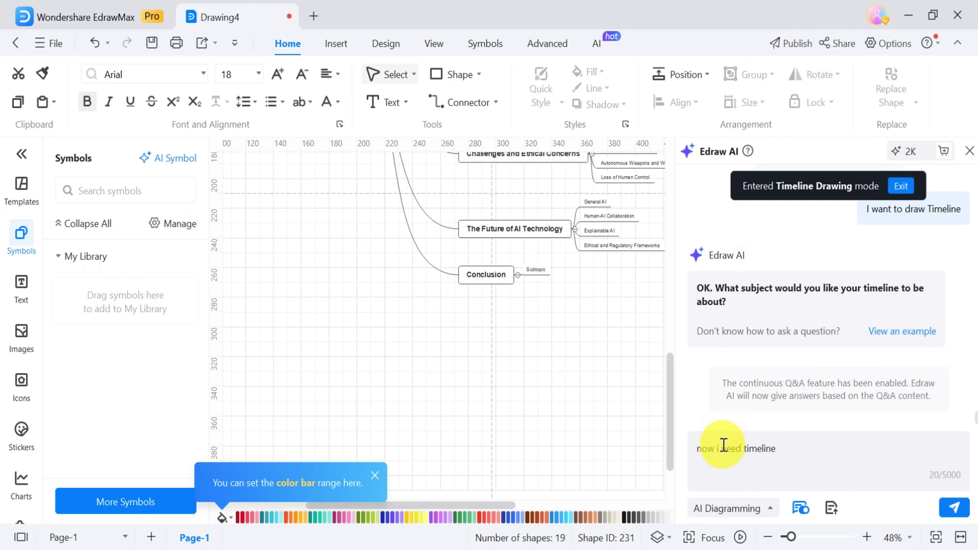
{"action": "key", "text": "Return"}
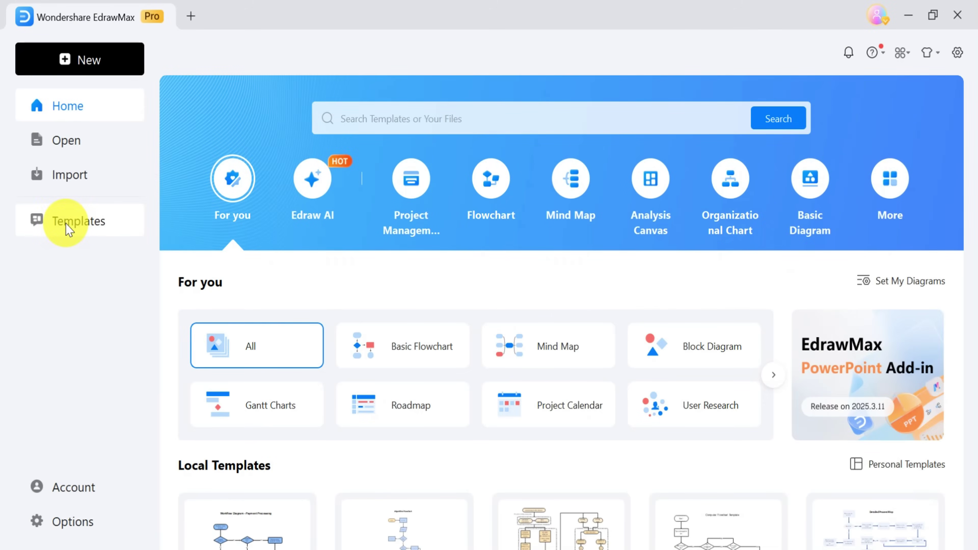
- Browse Templates and start a new drawing from the 3D network diagram BigFix Network template
{"action": "left_click", "coordinate": [69, 229]}
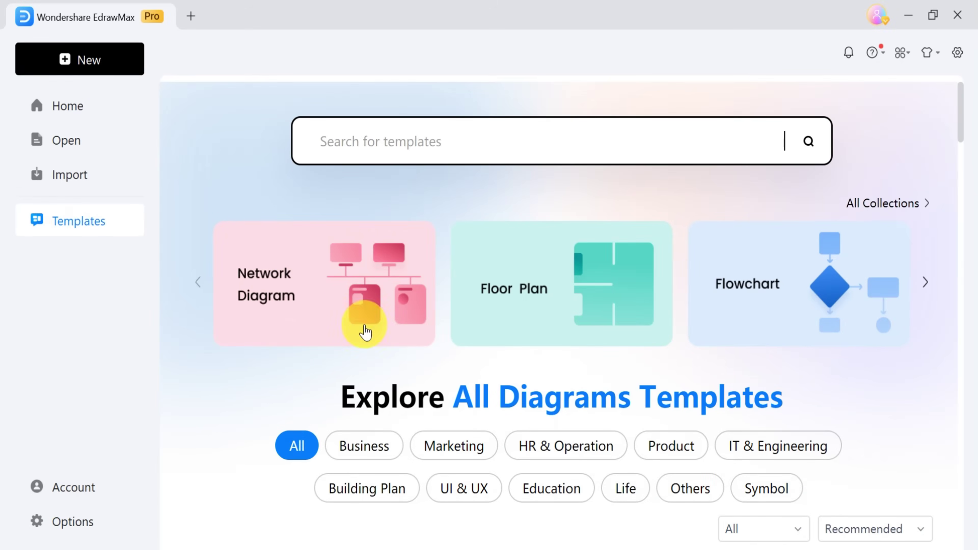
{"action": "scroll", "coordinate": [379, 361], "scroll_direction": "down", "scroll_amount": 5}
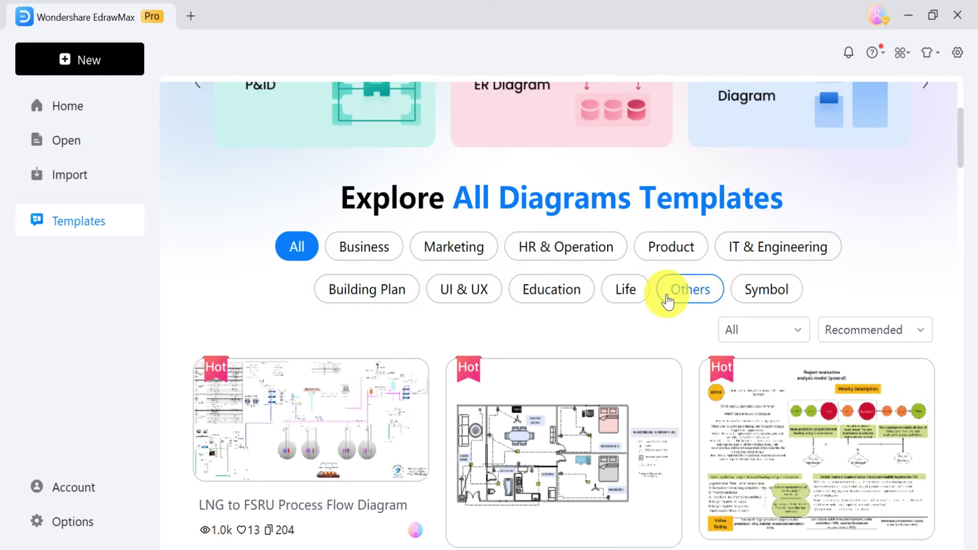
{"action": "scroll", "coordinate": [740, 297], "scroll_direction": "down", "scroll_amount": 15}
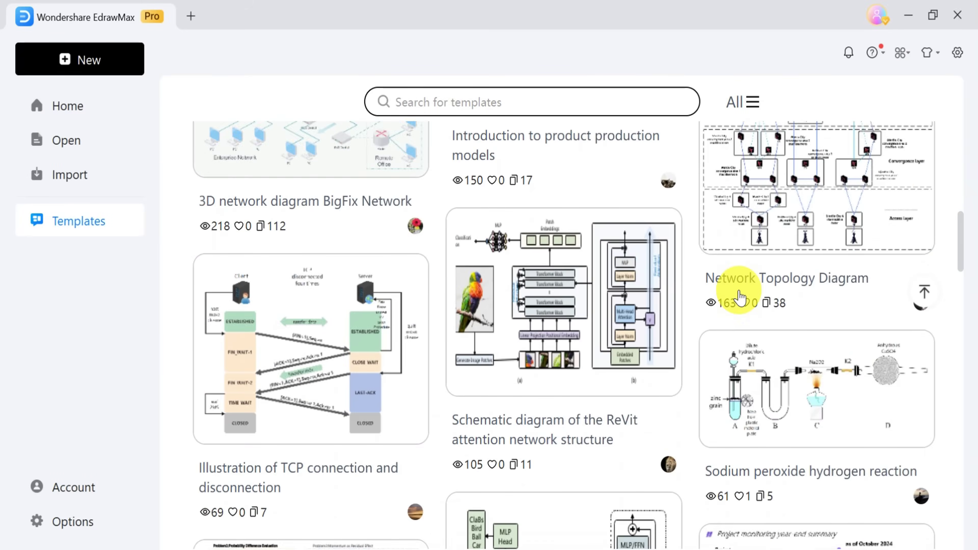
{"action": "scroll", "coordinate": [740, 293], "scroll_direction": "up", "scroll_amount": 10}
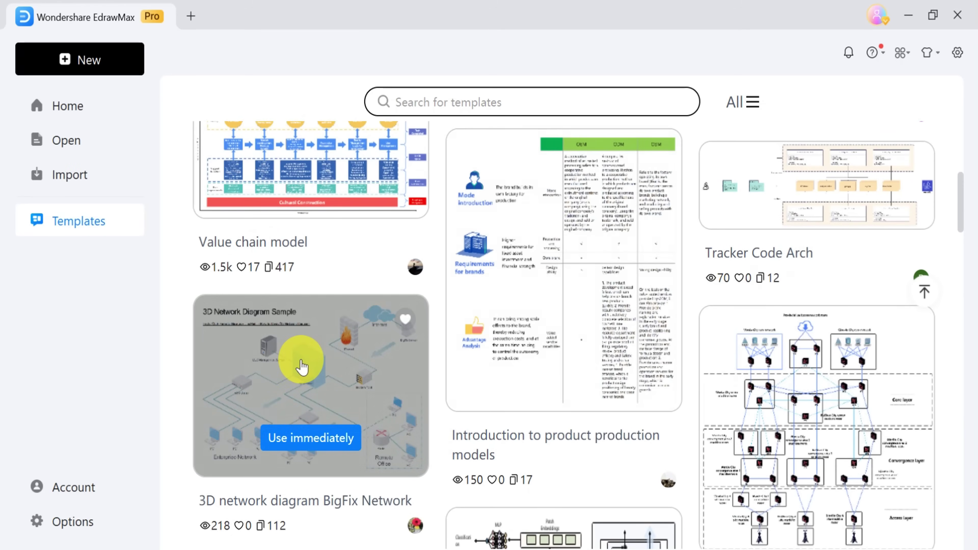
{"action": "left_click", "coordinate": [302, 367]}
{"action": "left_click", "coordinate": [642, 108]}
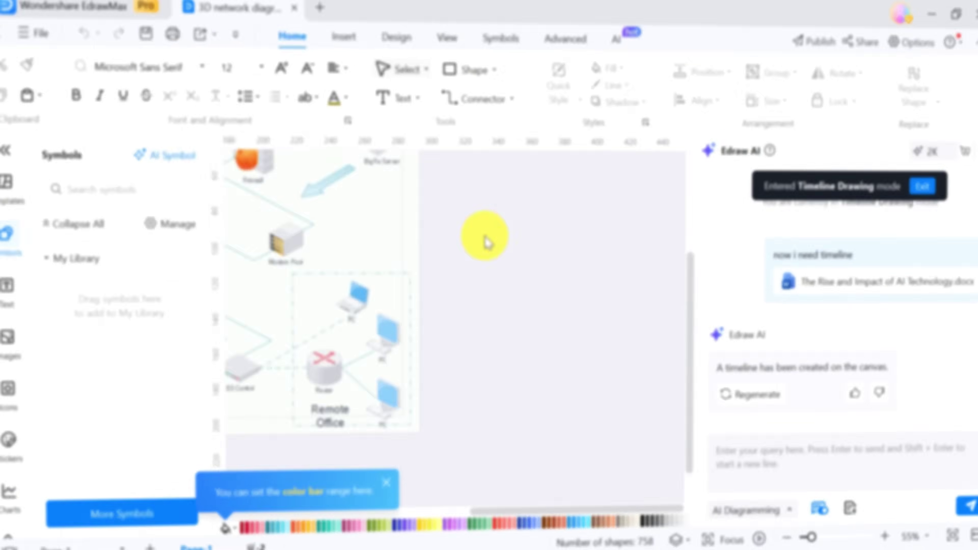
{"action": "left_click", "coordinate": [479, 236]}
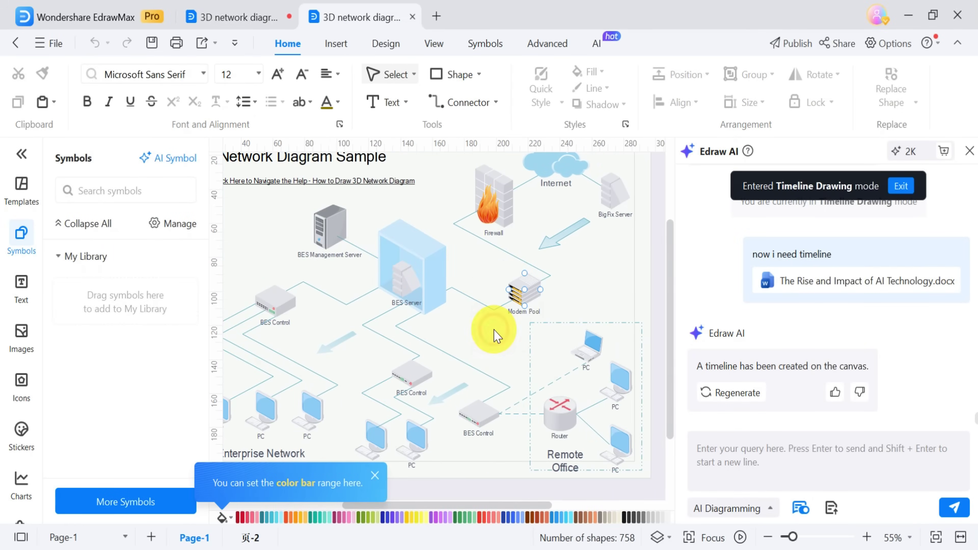
- Select the Modem Pool and a PC, then relabel Enterprise Network as 'gurru tech solution'
{"action": "left_click", "coordinate": [393, 280]}
{"action": "left_click", "coordinate": [469, 332]}
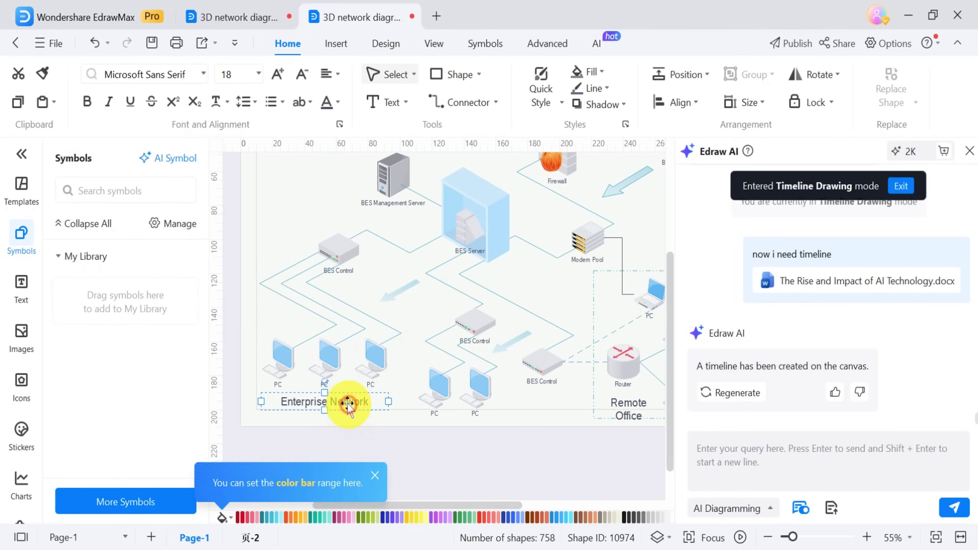
{"action": "double_click", "coordinate": [348, 404]}
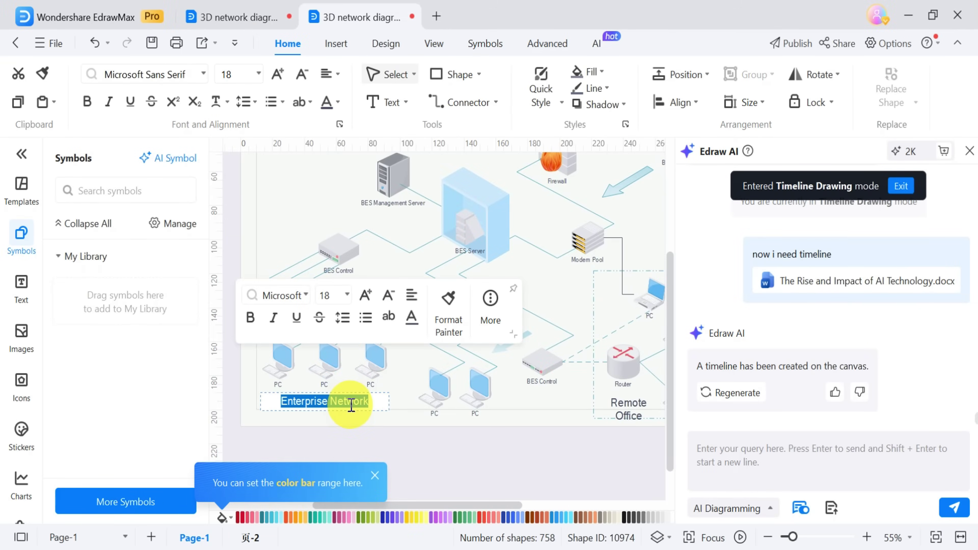
{"action": "type", "text": "gurru tech so"}
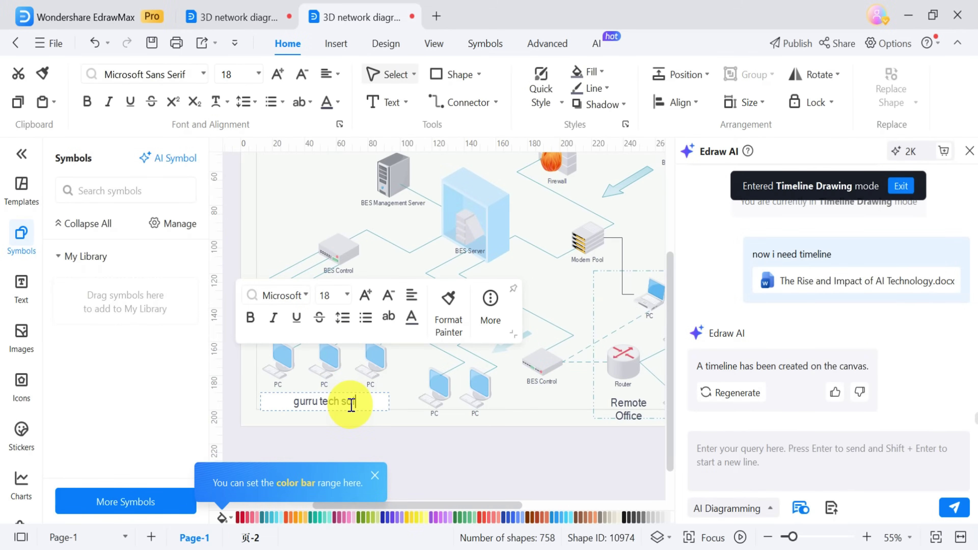
{"action": "type", "text": "lution"}
{"action": "left_click", "coordinate": [381, 422]}
{"action": "scroll", "coordinate": [449, 287], "scroll_direction": "up", "scroll_amount": 2}
{"action": "scroll", "coordinate": [448, 287], "scroll_direction": "right", "scroll_amount": 2}
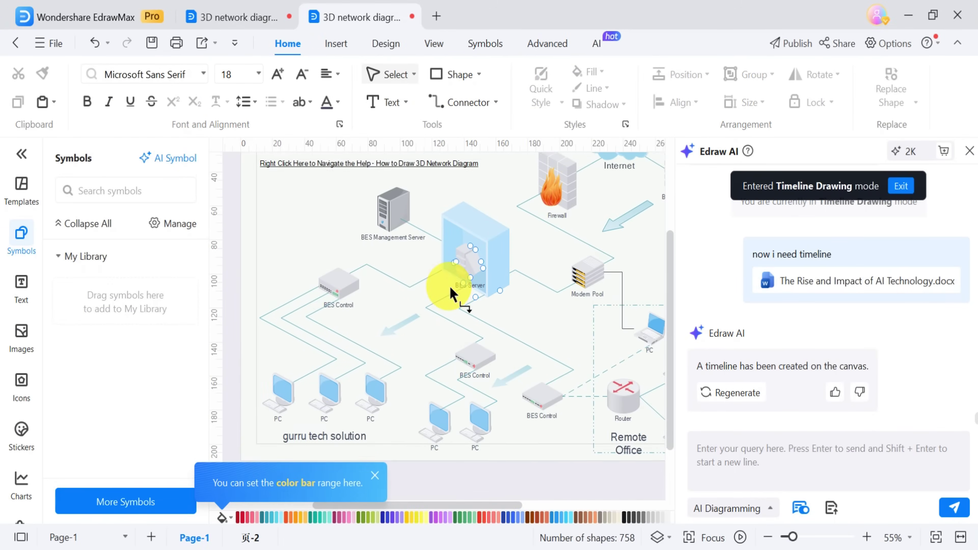
{"action": "scroll", "coordinate": [451, 294], "scroll_direction": "right", "scroll_amount": 1}
{"action": "scroll", "coordinate": [452, 294], "scroll_direction": "left", "scroll_amount": 3}
{"action": "scroll", "coordinate": [449, 293], "scroll_direction": "up", "scroll_amount": 4}
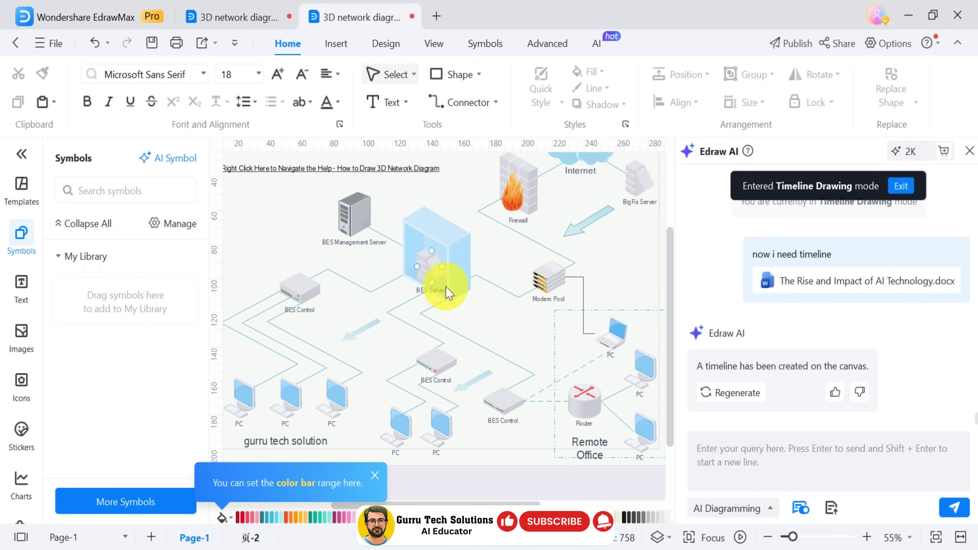
{"action": "scroll", "coordinate": [447, 293], "scroll_direction": "down", "scroll_amount": 1}
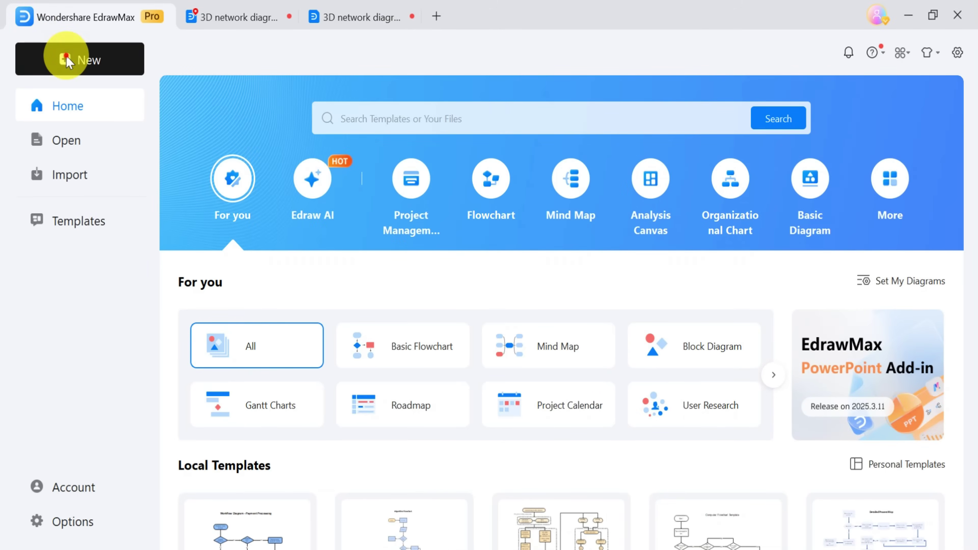
- Create a new flowchart drawing from the Home page's New options
{"action": "left_click", "coordinate": [63, 58]}
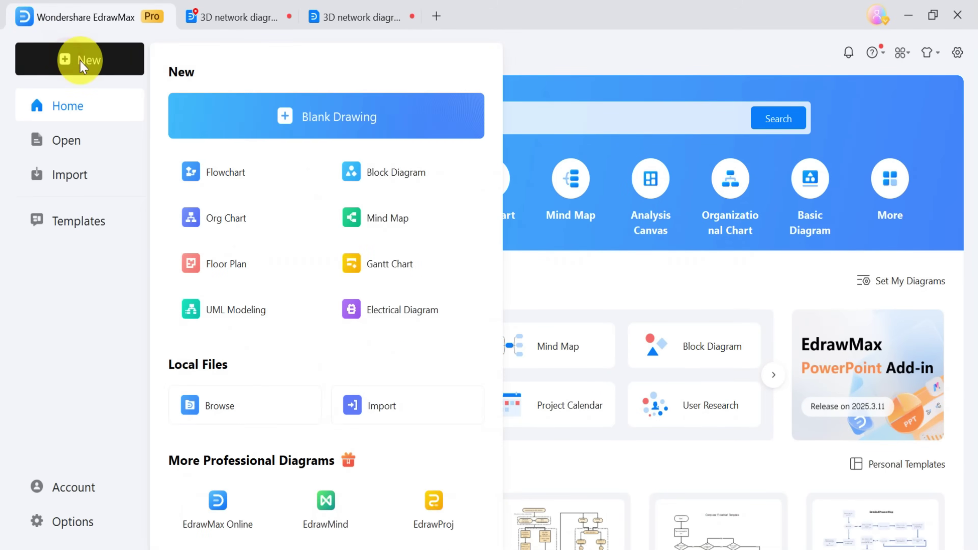
{"action": "left_click", "coordinate": [235, 173]}
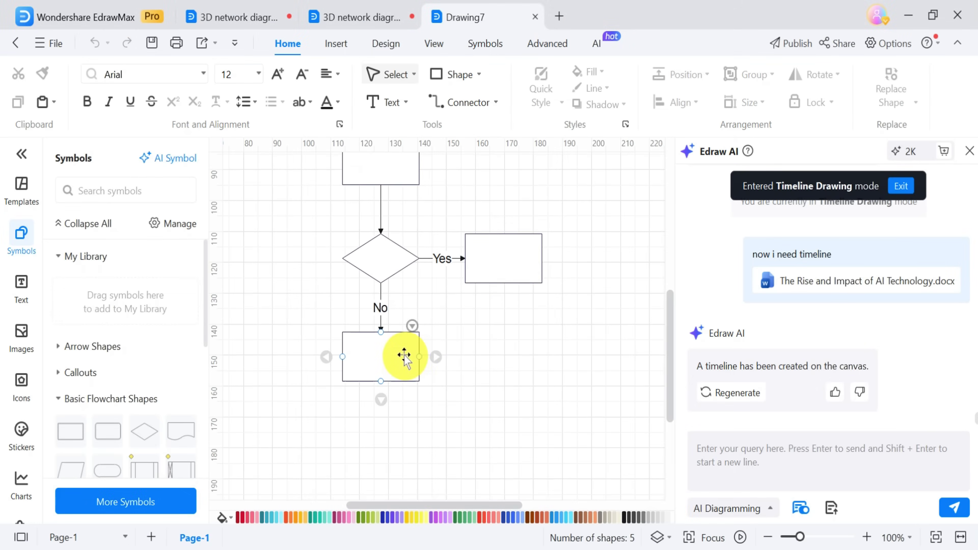
{"action": "scroll", "coordinate": [194, 420], "scroll_direction": "down", "scroll_amount": 2}
- Add a connected Terminator below the last box, then apply One Click Beautify
{"action": "mouse_move", "coordinate": [109, 403]}
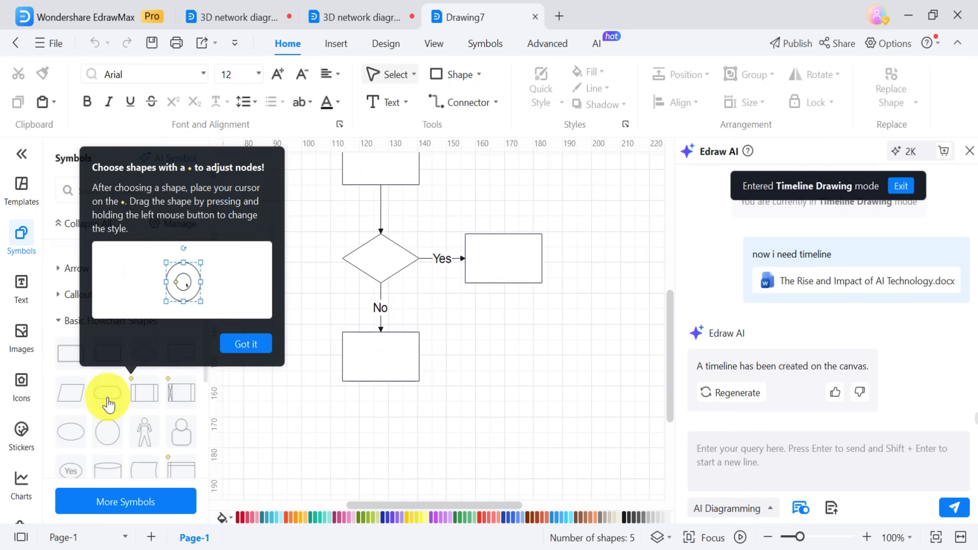
{"action": "left_click_drag", "start_coordinate": [106, 401], "coordinate": [385, 441]}
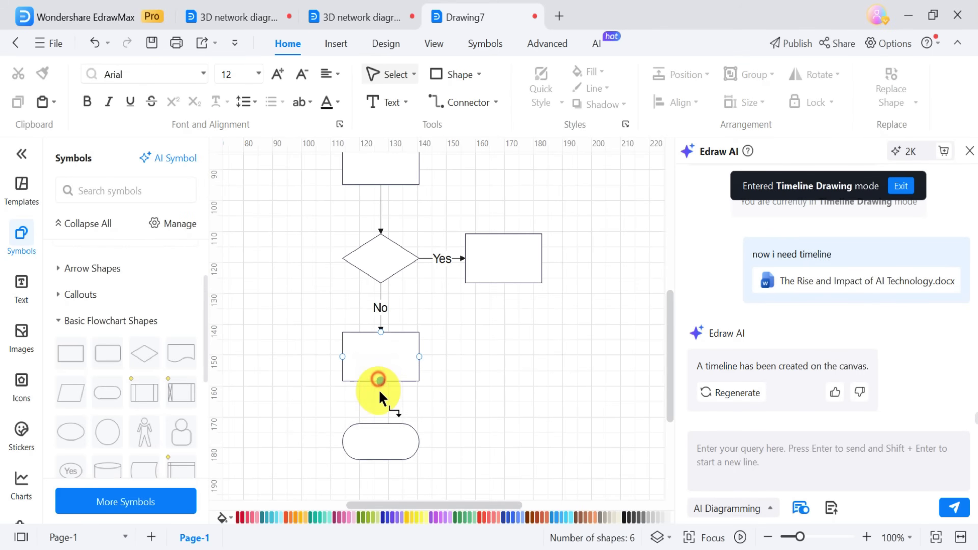
{"action": "left_click_drag", "start_coordinate": [382, 426], "coordinate": [380, 420]}
{"action": "left_click", "coordinate": [428, 414]}
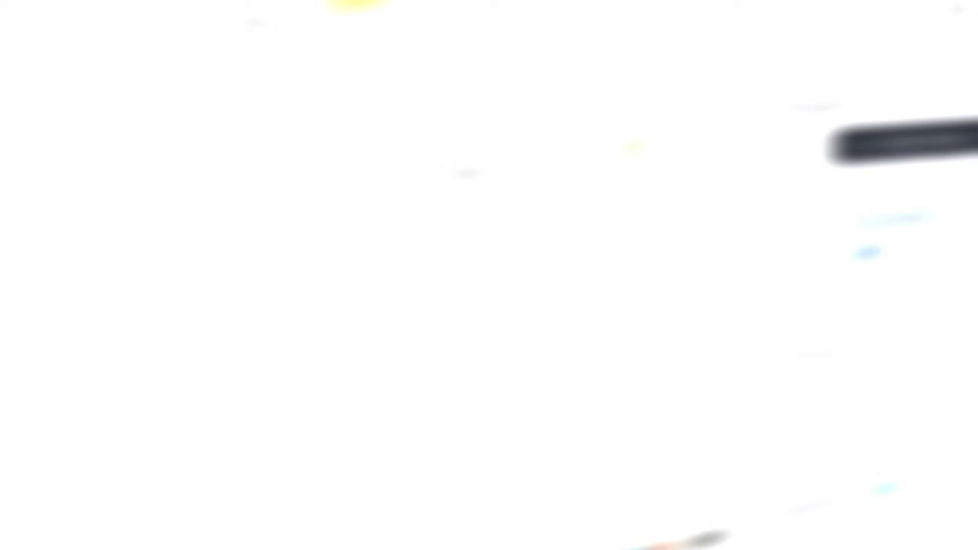
{"action": "left_click", "coordinate": [381, 44]}
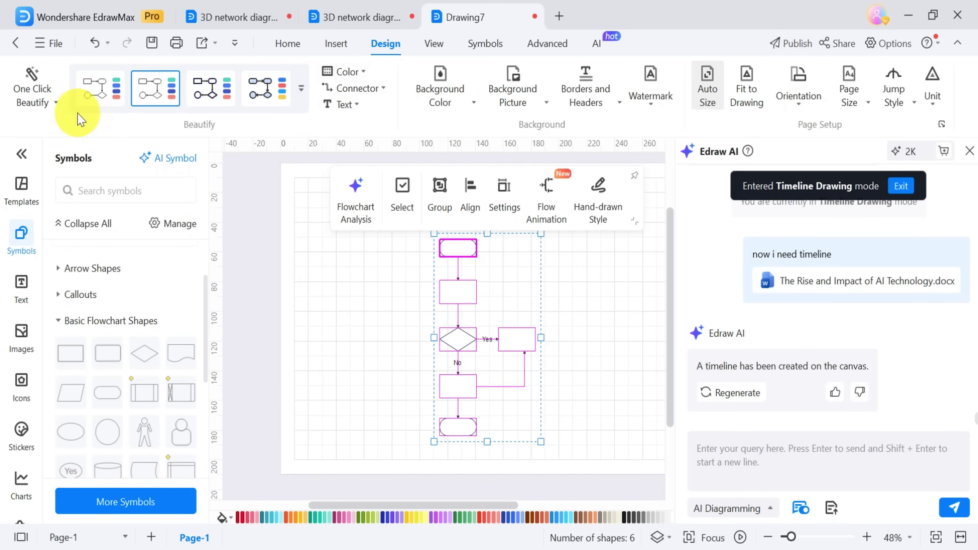
{"action": "left_click", "coordinate": [43, 95]}
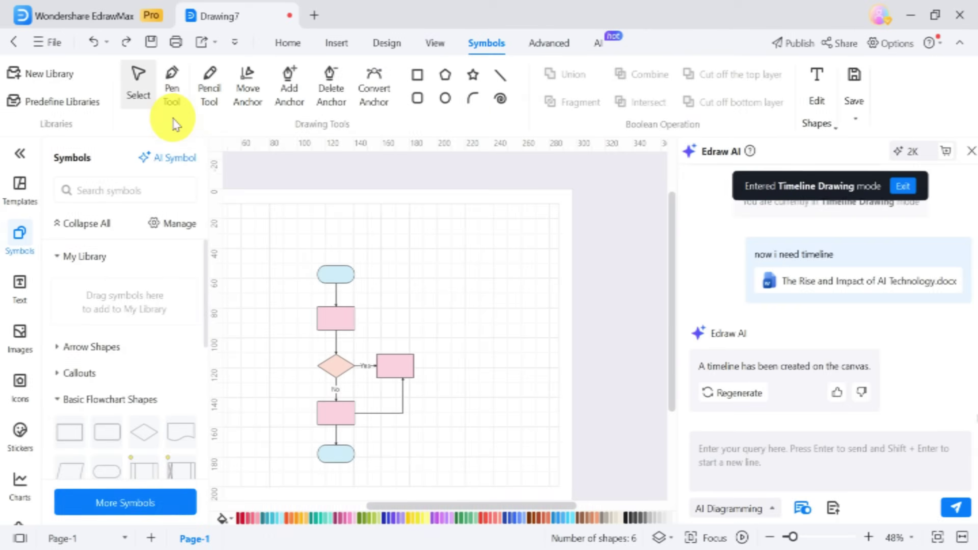
- Pen-draw a closed four-cornered box beside the flowchart, then pencil-sketch a rounded loop below it
{"action": "left_click", "coordinate": [170, 92]}
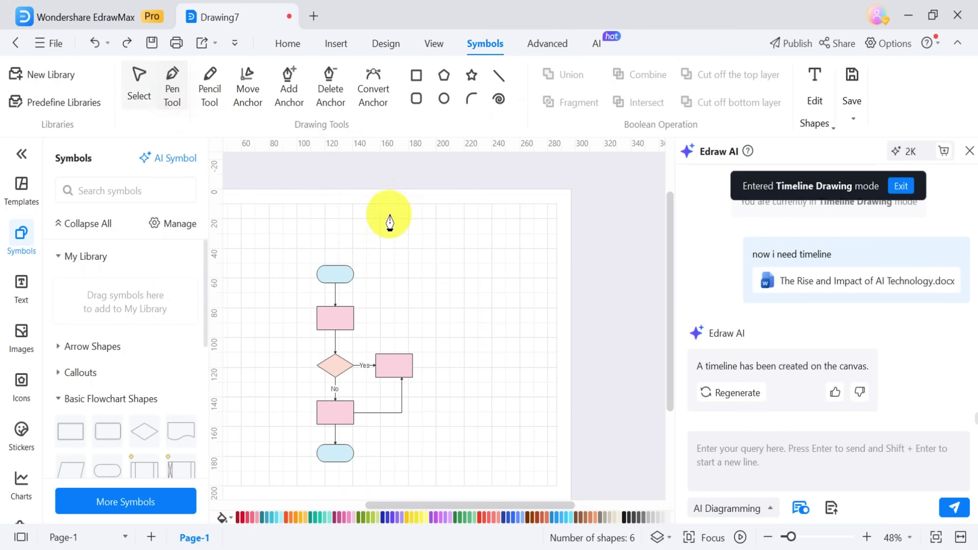
{"action": "left_click", "coordinate": [423, 249]}
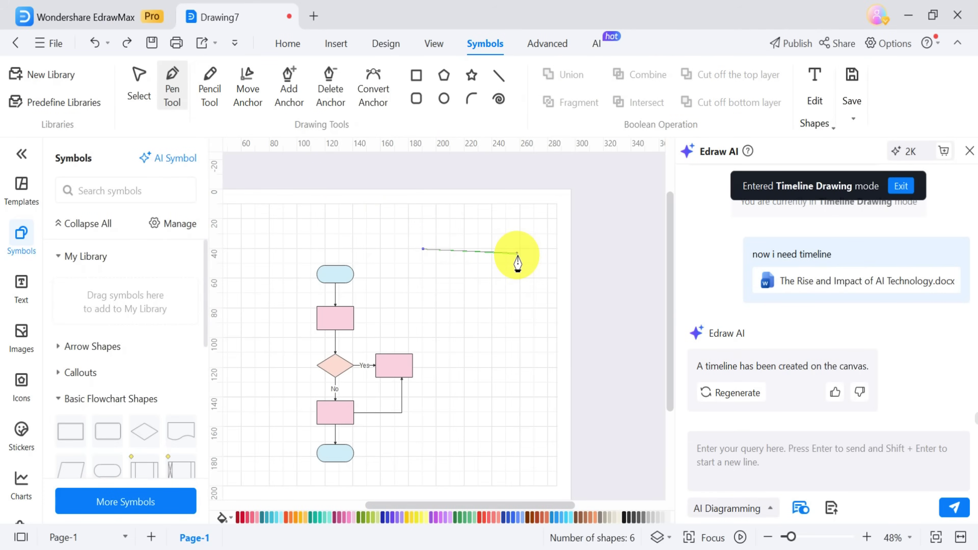
{"action": "left_click", "coordinate": [517, 253]}
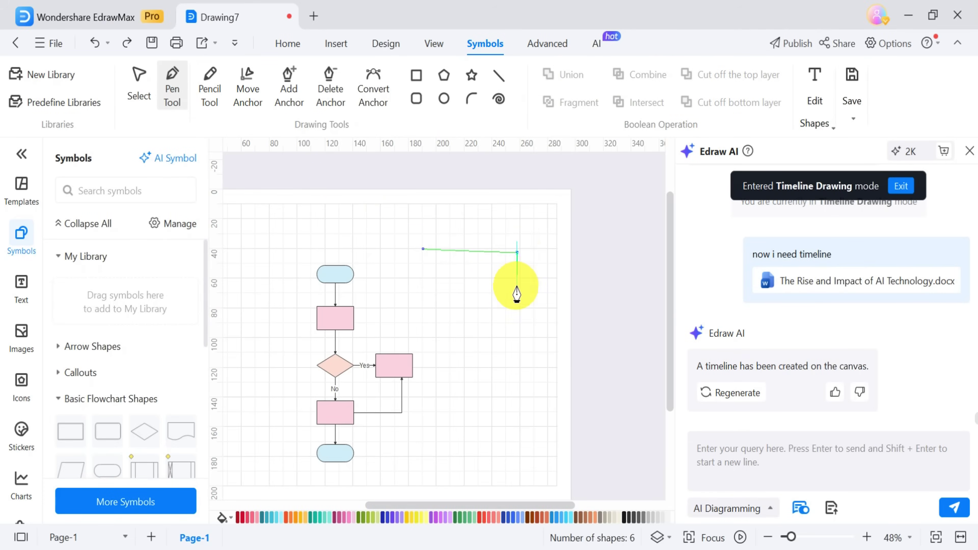
{"action": "left_click", "coordinate": [515, 305]}
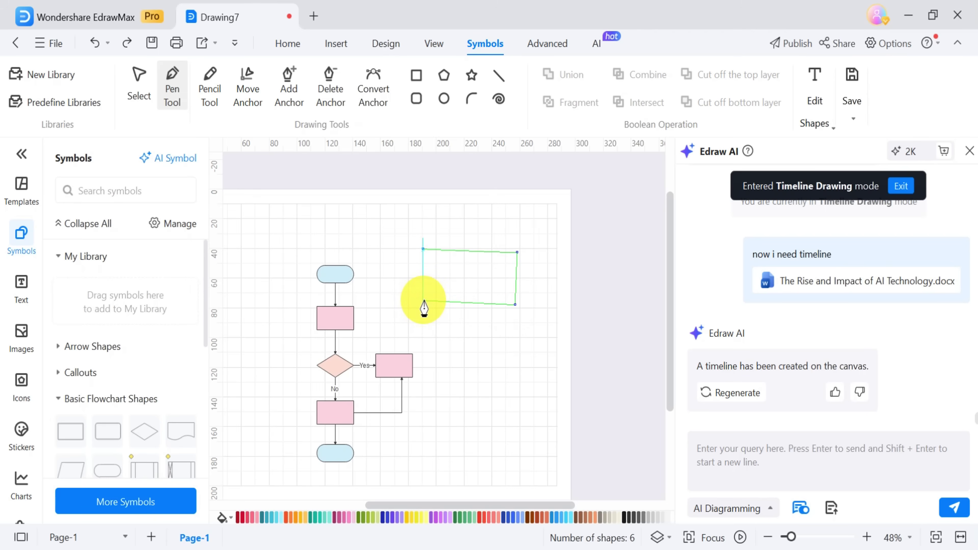
{"action": "left_click", "coordinate": [424, 300]}
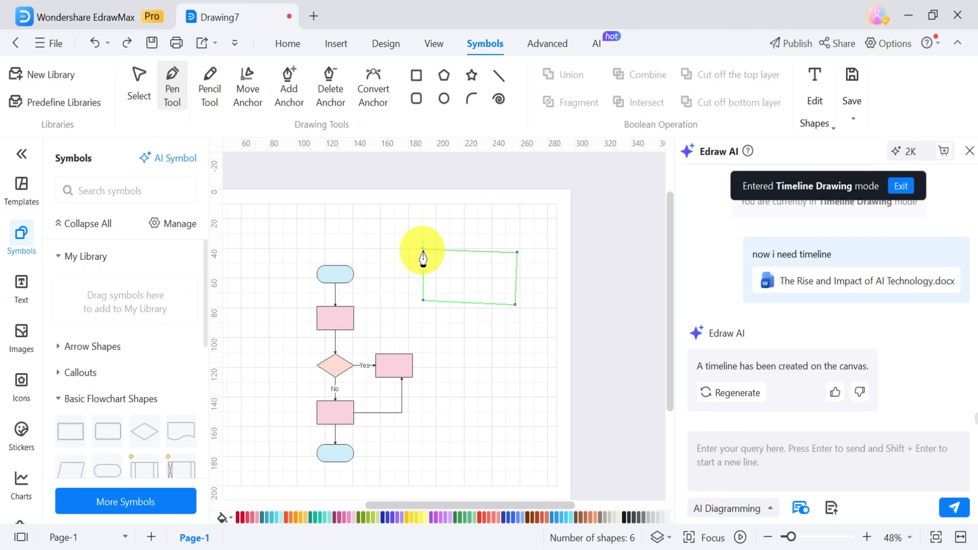
{"action": "left_click", "coordinate": [423, 251]}
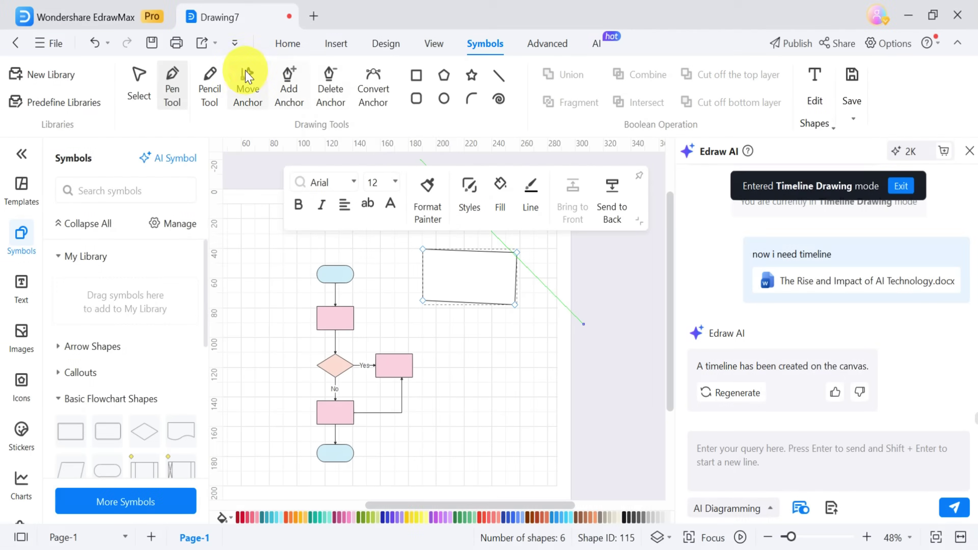
- Sketch a closed freehand loop below the box with the Pencil Tool
{"action": "left_click", "coordinate": [213, 86]}
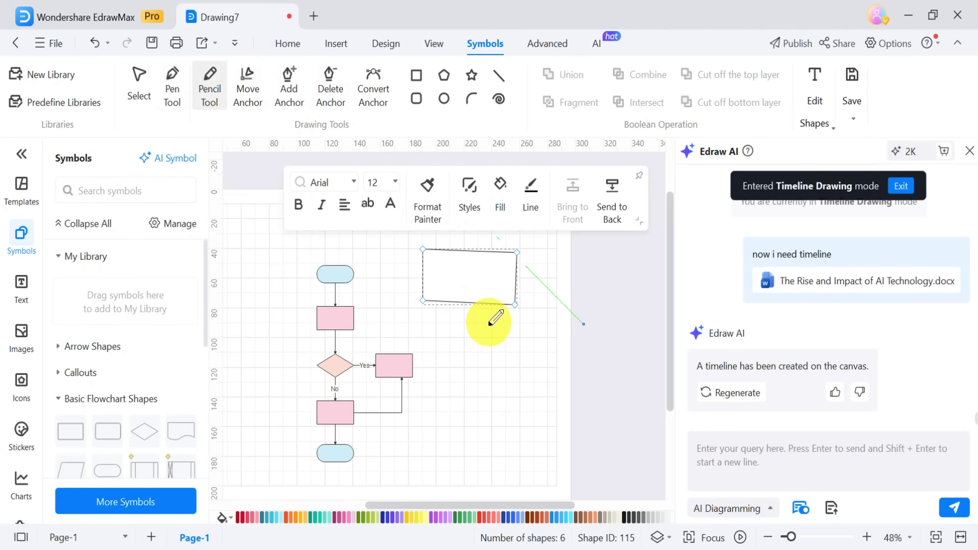
{"action": "mouse_move", "coordinate": [490, 323]}
{"action": "left_mouse_down"}
{"action": "mouse_move", "coordinate": [447, 351]}
{"action": "mouse_move", "coordinate": [452, 403]}
{"action": "mouse_move", "coordinate": [509, 421]}
{"action": "mouse_move", "coordinate": [541, 383]}
{"action": "mouse_move", "coordinate": [527, 335]}
{"action": "mouse_move", "coordinate": [497, 322]}
{"action": "left_mouse_up"}
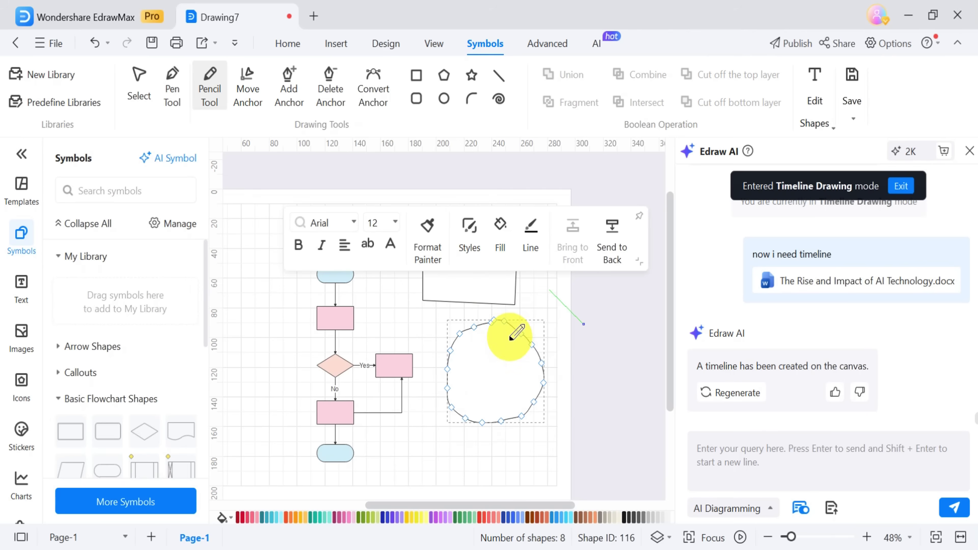
- Pull the blob's upper-right edge outward and add two anchors on its top-left edge
{"action": "left_click", "coordinate": [251, 88]}
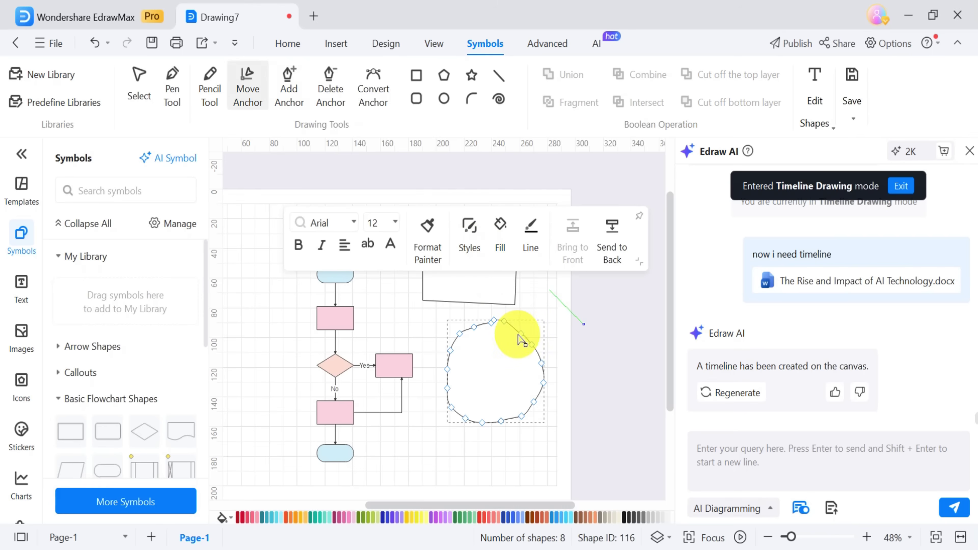
{"action": "left_click_drag", "start_coordinate": [520, 334], "coordinate": [541, 350]}
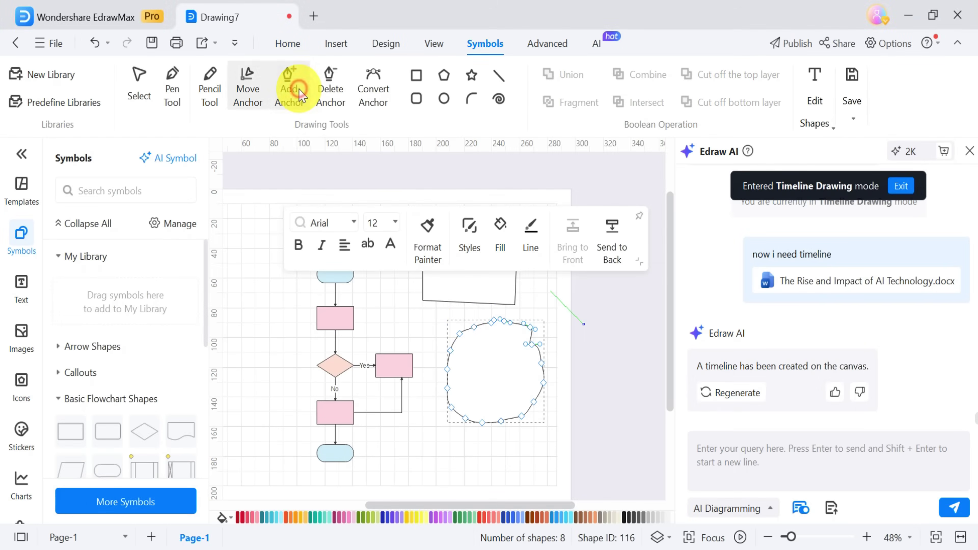
{"action": "left_click", "coordinate": [289, 87]}
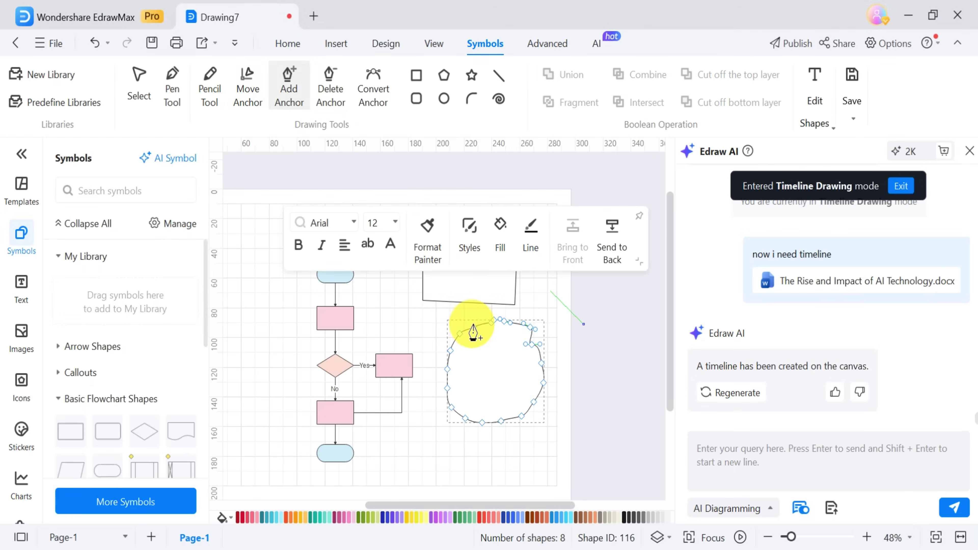
{"action": "left_click", "coordinate": [460, 330]}
{"action": "left_click", "coordinate": [458, 332]}
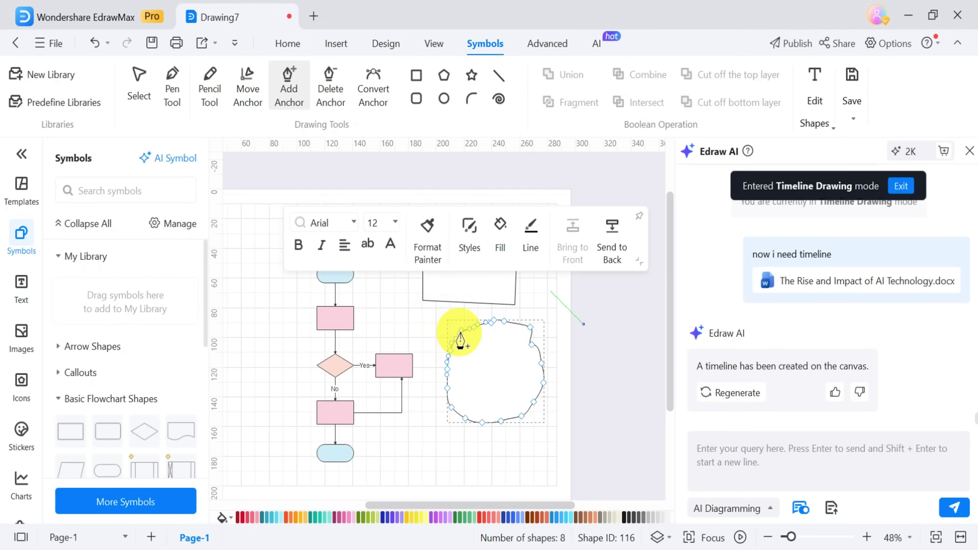
- Delete two top-left anchors and convert a top-edge anchor into a pointed curve
{"action": "left_click", "coordinate": [330, 85]}
{"action": "left_click", "coordinate": [456, 334]}
{"action": "left_click", "coordinate": [451, 330]}
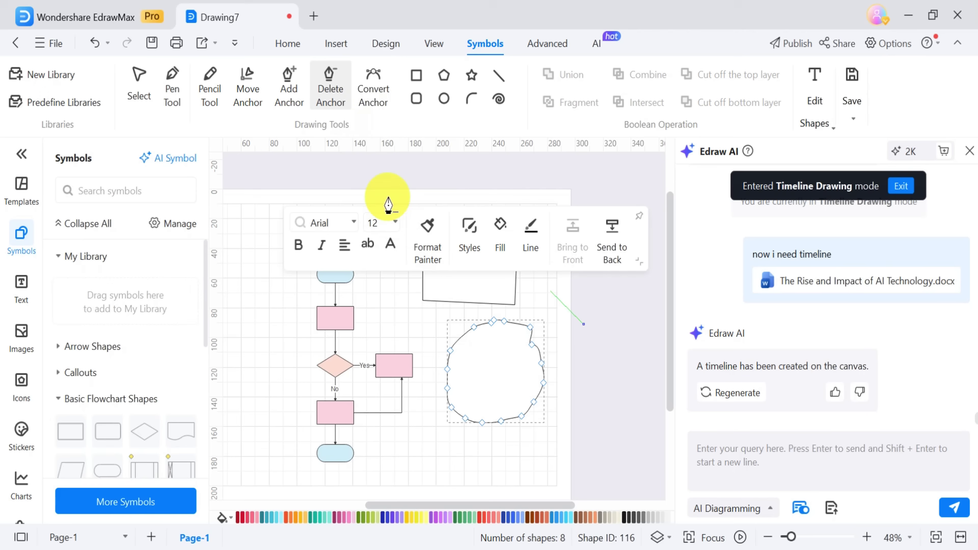
{"action": "left_click", "coordinate": [373, 100]}
{"action": "left_click_drag", "start_coordinate": [475, 328], "coordinate": [552, 349]}
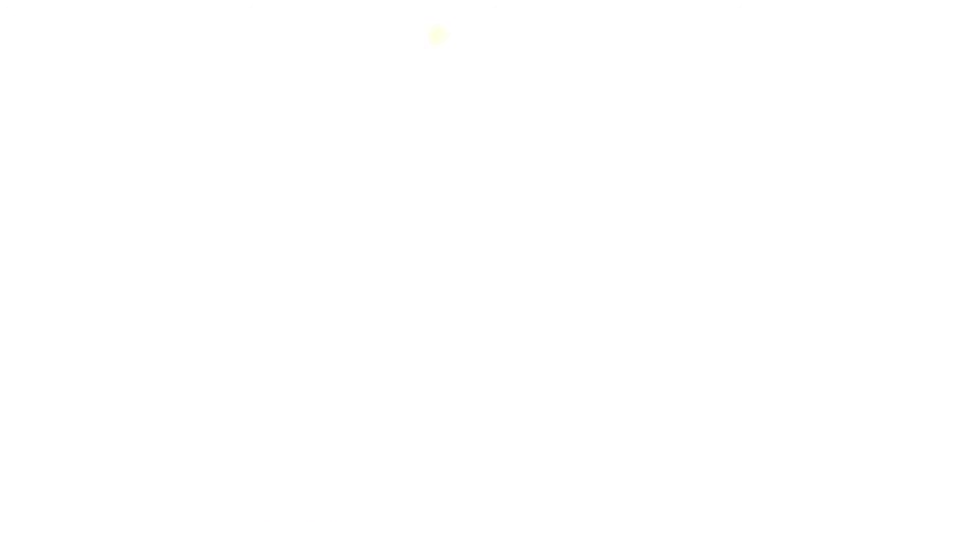
{"action": "left_click", "coordinate": [386, 43]}
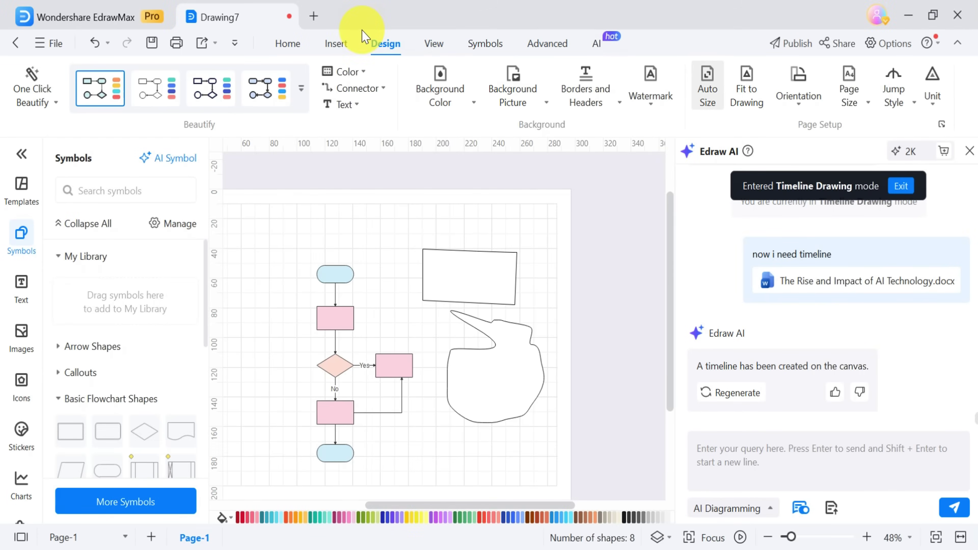
- Open the QR code creator and set margin to 9 px and quality to High
{"action": "left_click", "coordinate": [341, 43]}
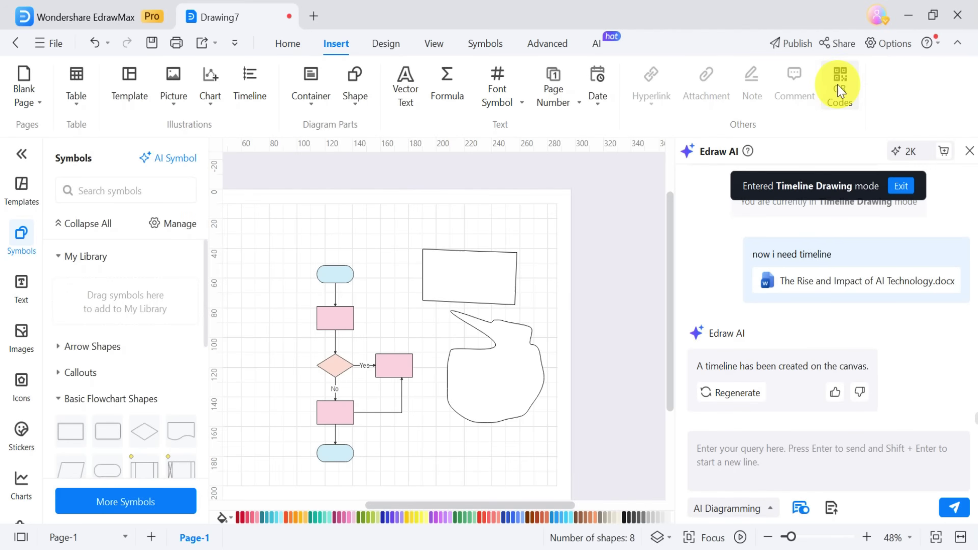
{"action": "left_click", "coordinate": [839, 85]}
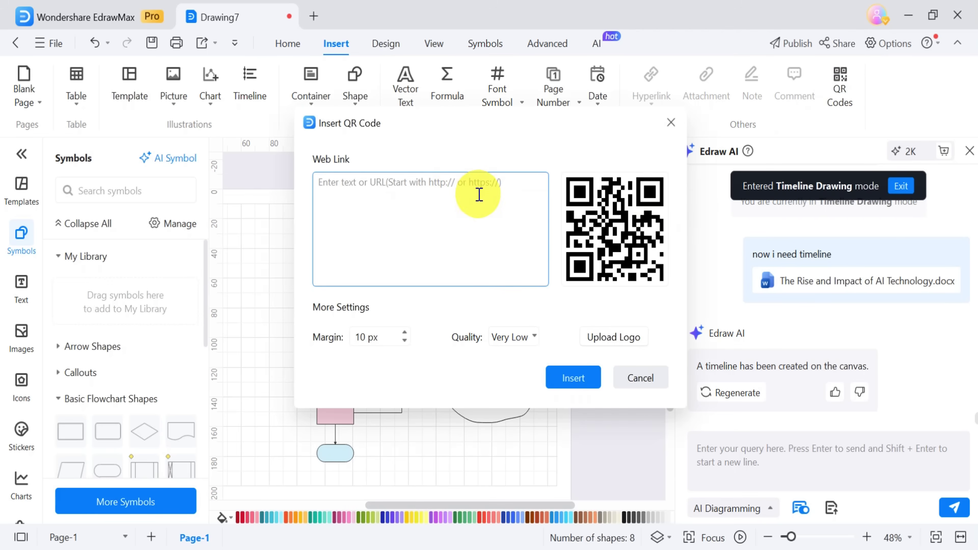
{"action": "left_click", "coordinate": [404, 332]}
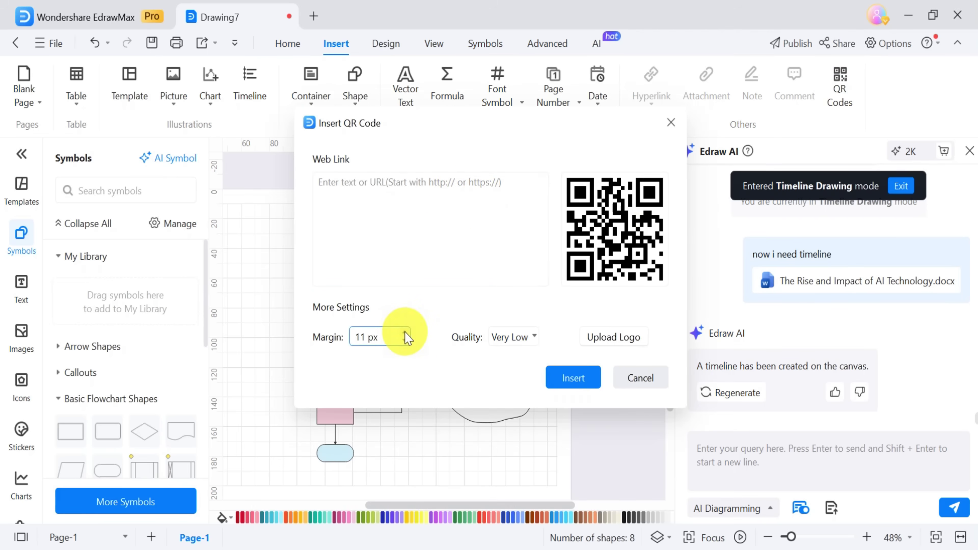
{"action": "left_click", "coordinate": [405, 341]}
{"action": "left_click", "coordinate": [405, 341]}
{"action": "left_click", "coordinate": [528, 338]}
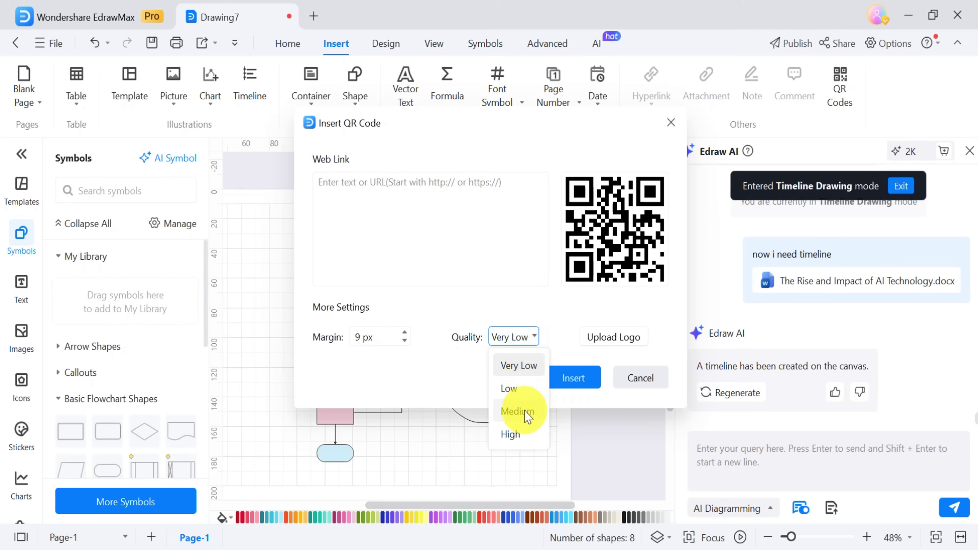
{"action": "left_click", "coordinate": [520, 433]}
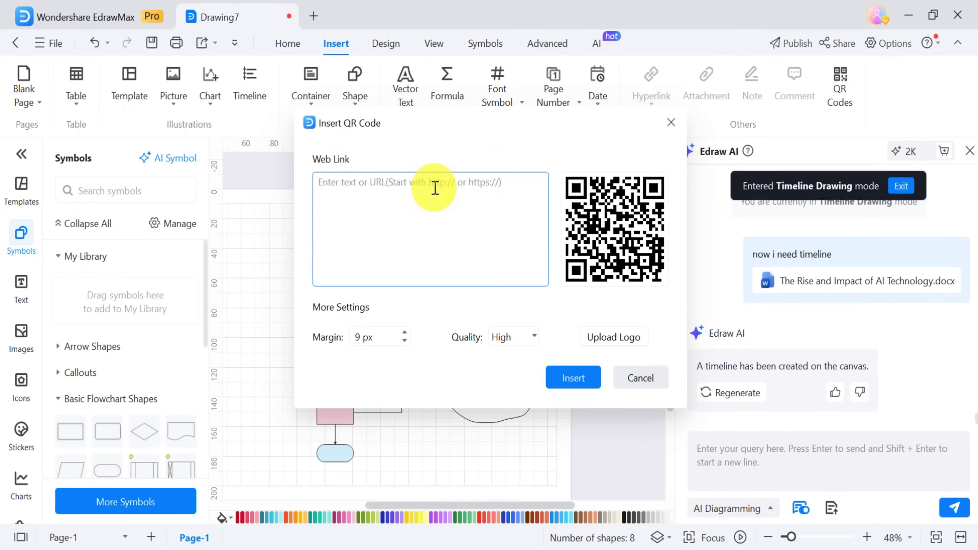
- Paste the YouTube channel link and insert the QR code onto the canvas
{"action": "left_click", "coordinate": [435, 188]}
{"action": "type", "text": "https://www.youtube.com/@gurrutechsolutions"}
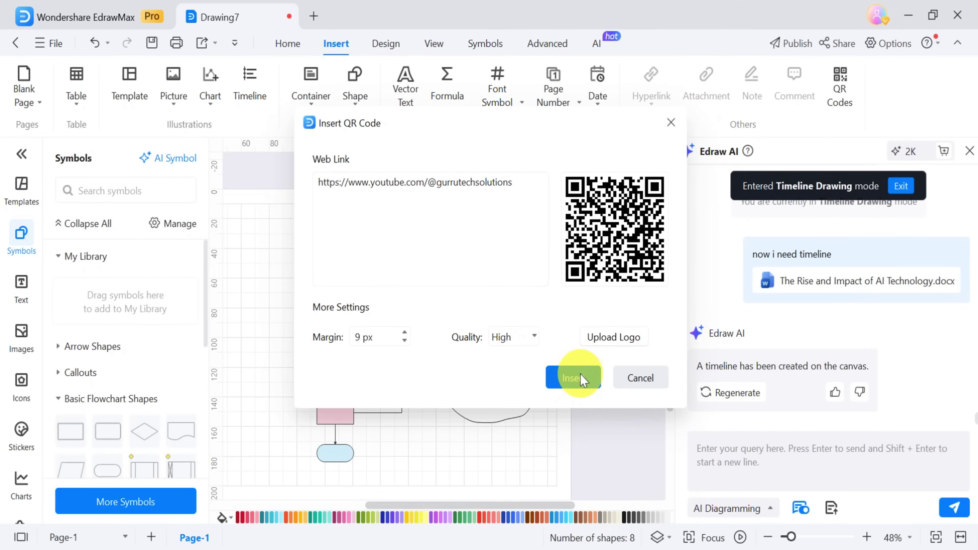
{"action": "left_click", "coordinate": [579, 382]}
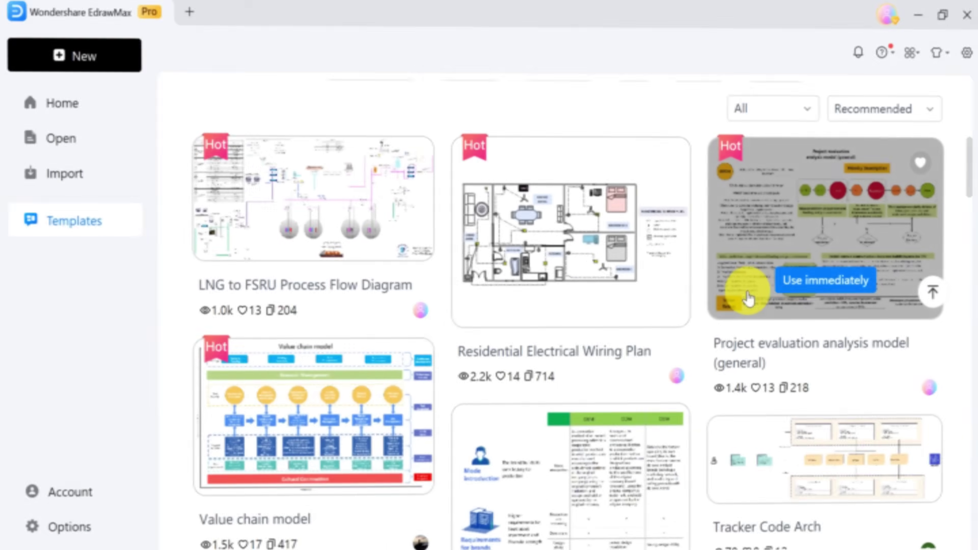
- Scroll through the community templates gallery, such as Value chain model and VIT Encoder
{"action": "scroll", "coordinate": [739, 294], "scroll_direction": "down", "scroll_amount": 3}
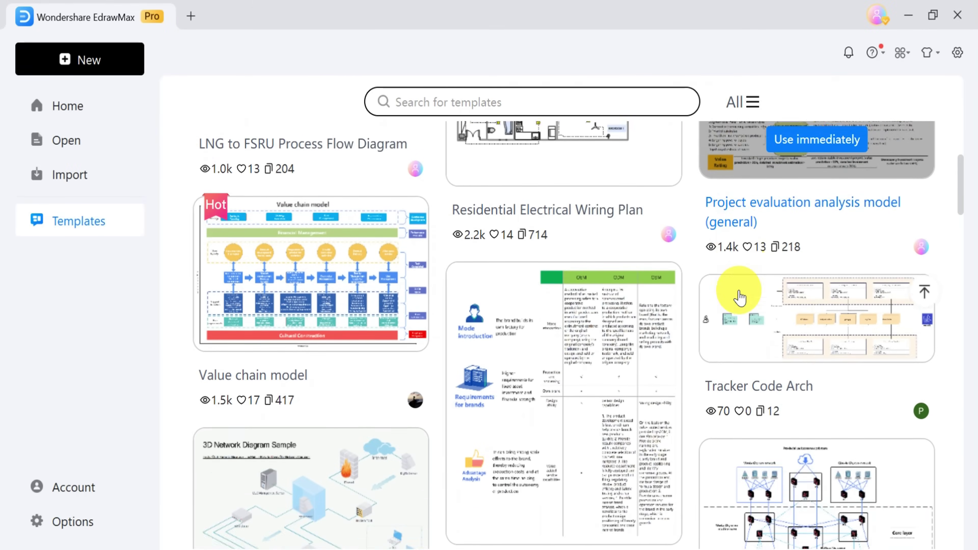
{"action": "scroll", "coordinate": [741, 297], "scroll_direction": "down", "scroll_amount": 10}
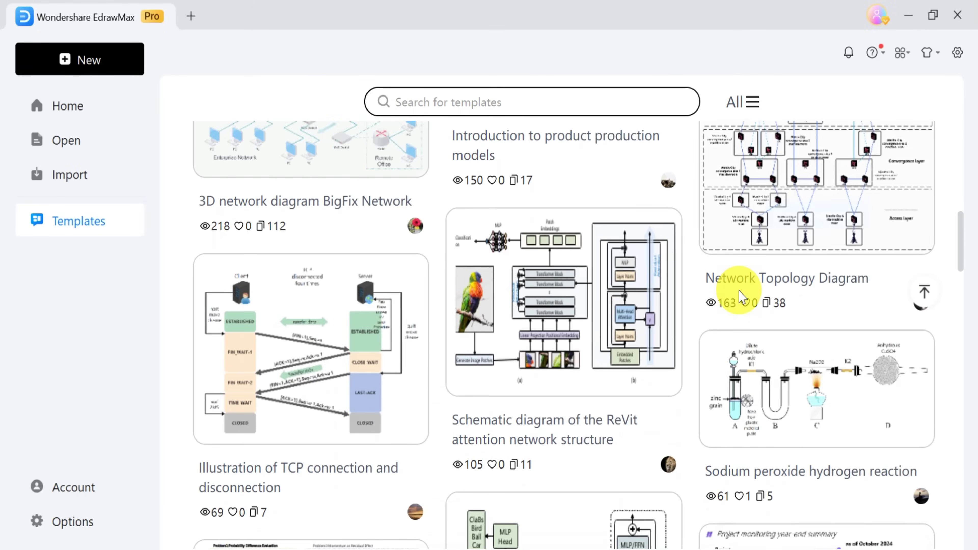
{"action": "scroll", "coordinate": [741, 297], "scroll_direction": "down", "scroll_amount": 10}
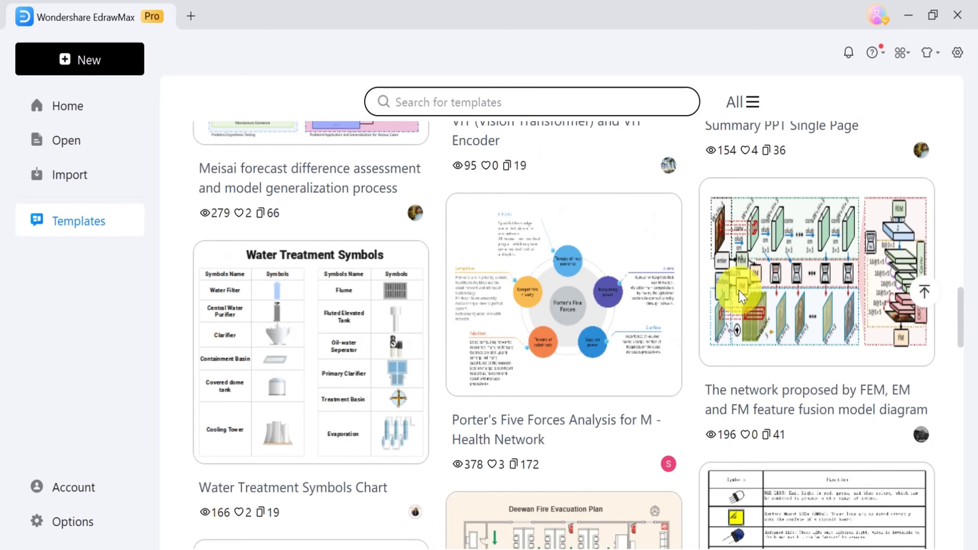
{"action": "scroll", "coordinate": [741, 298], "scroll_direction": "down", "scroll_amount": 12}
{"action": "scroll", "coordinate": [741, 298], "scroll_direction": "up", "scroll_amount": 16}
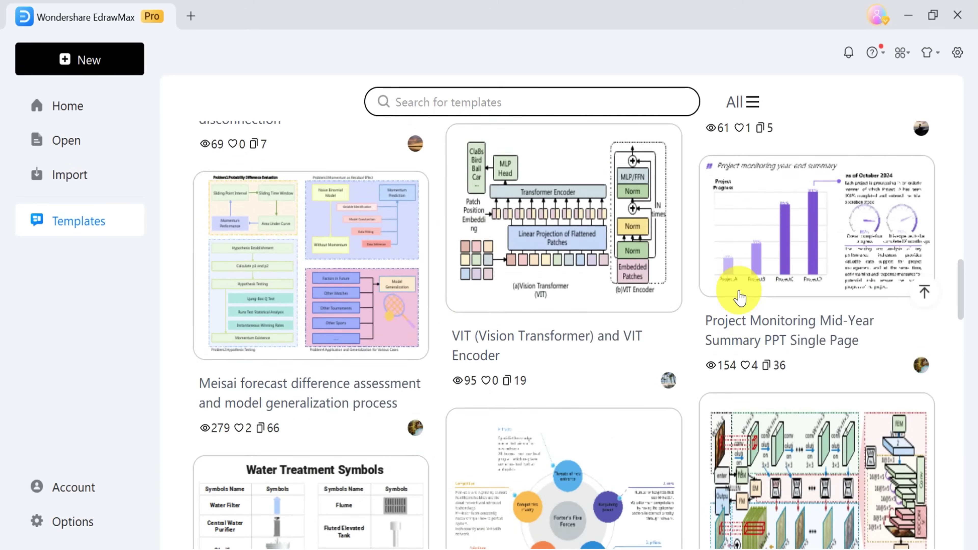